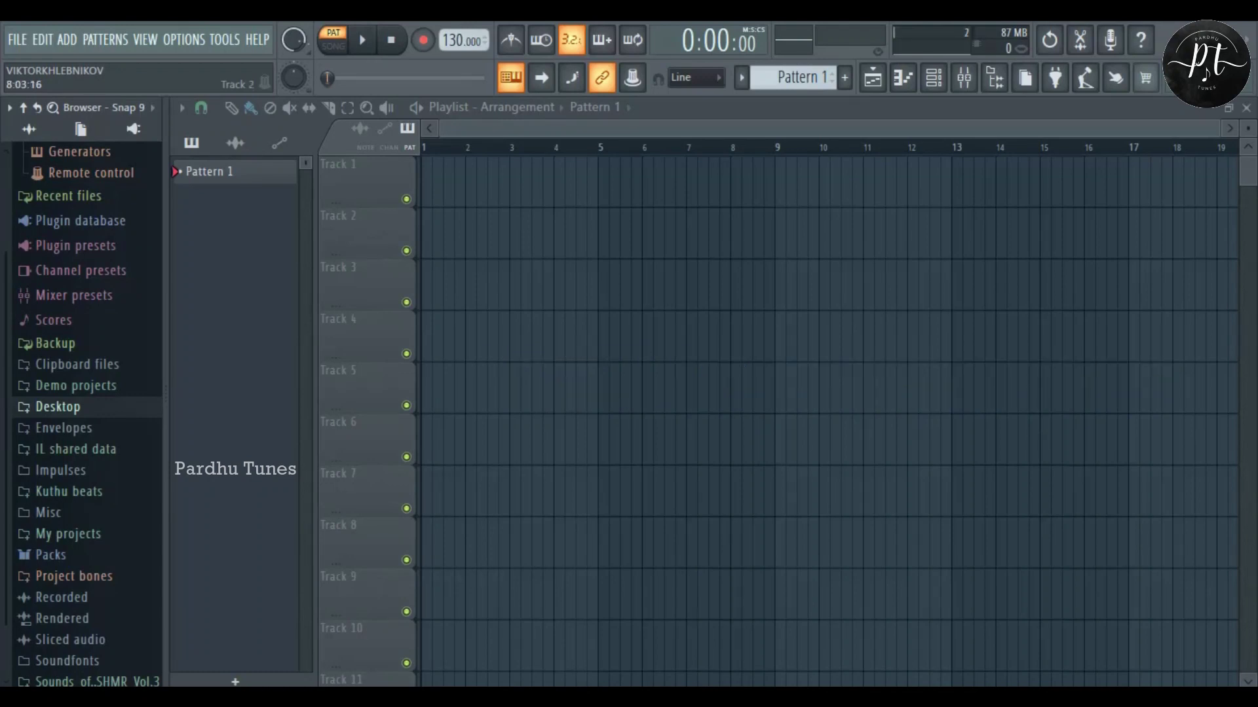
Step: Bring up the Channel rack over the playlist, toggling it off and back on with F6
left_click(935, 80)
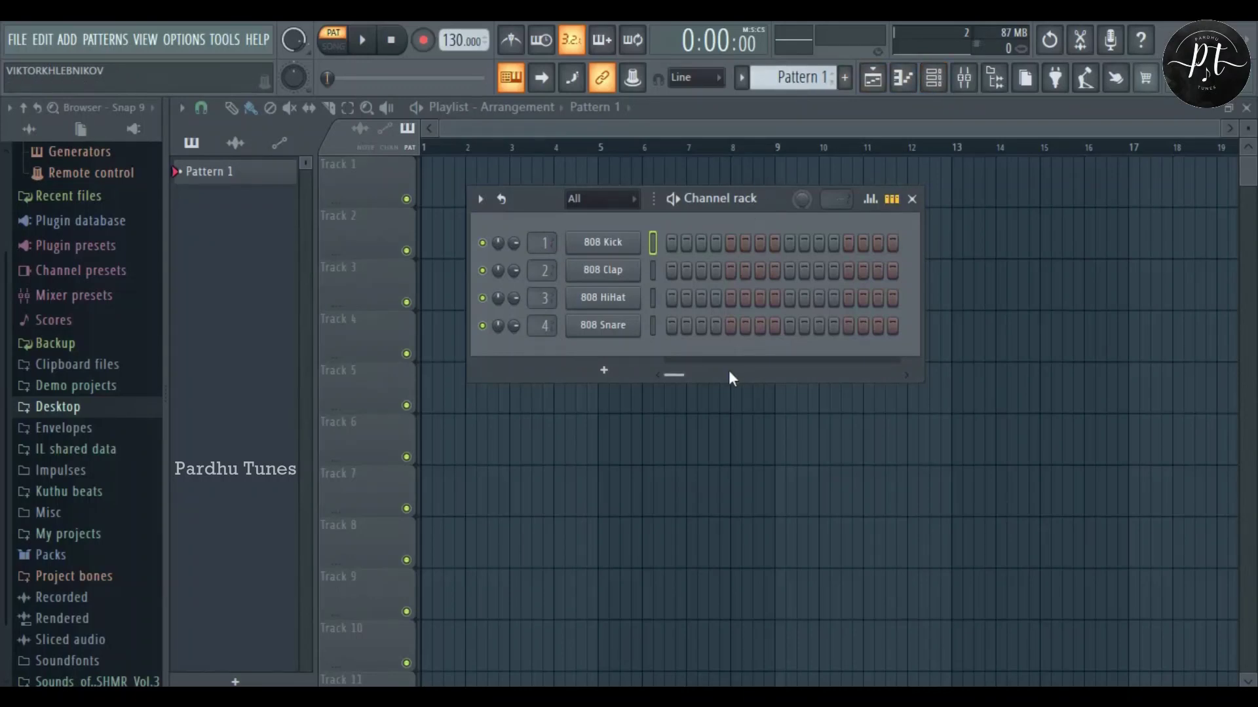
key("F6")
key("F6")
key("F6")
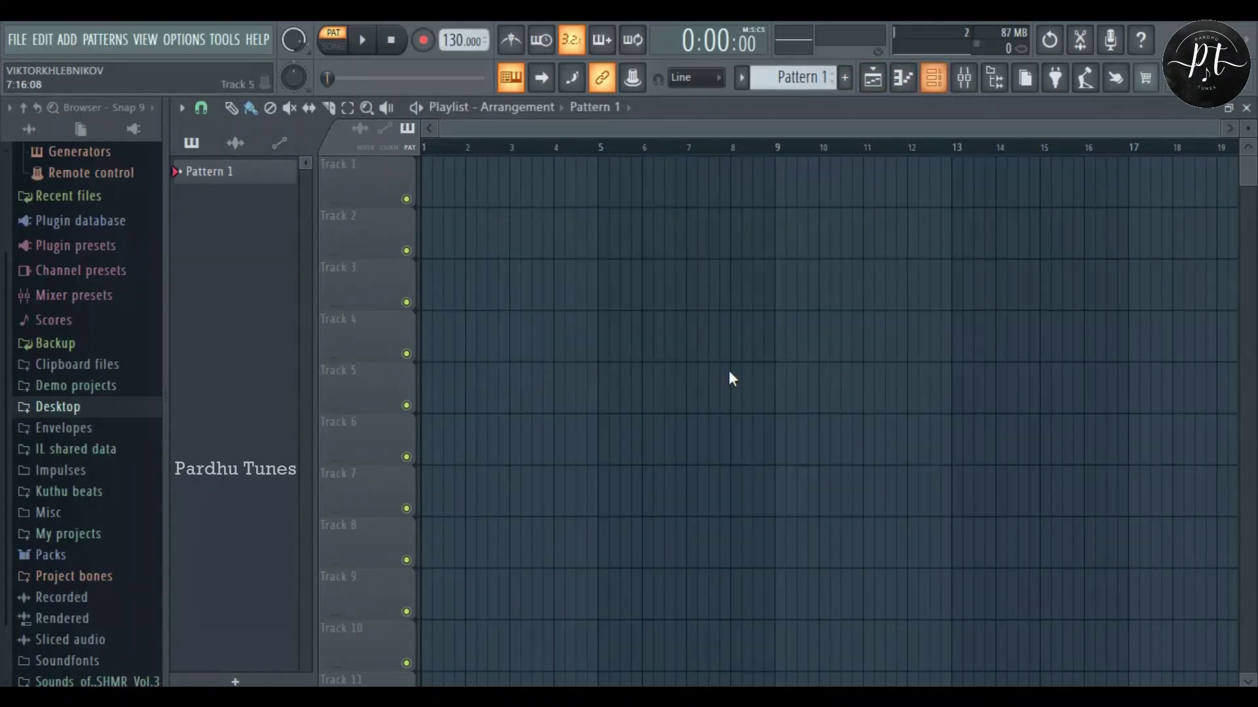
key("F6")
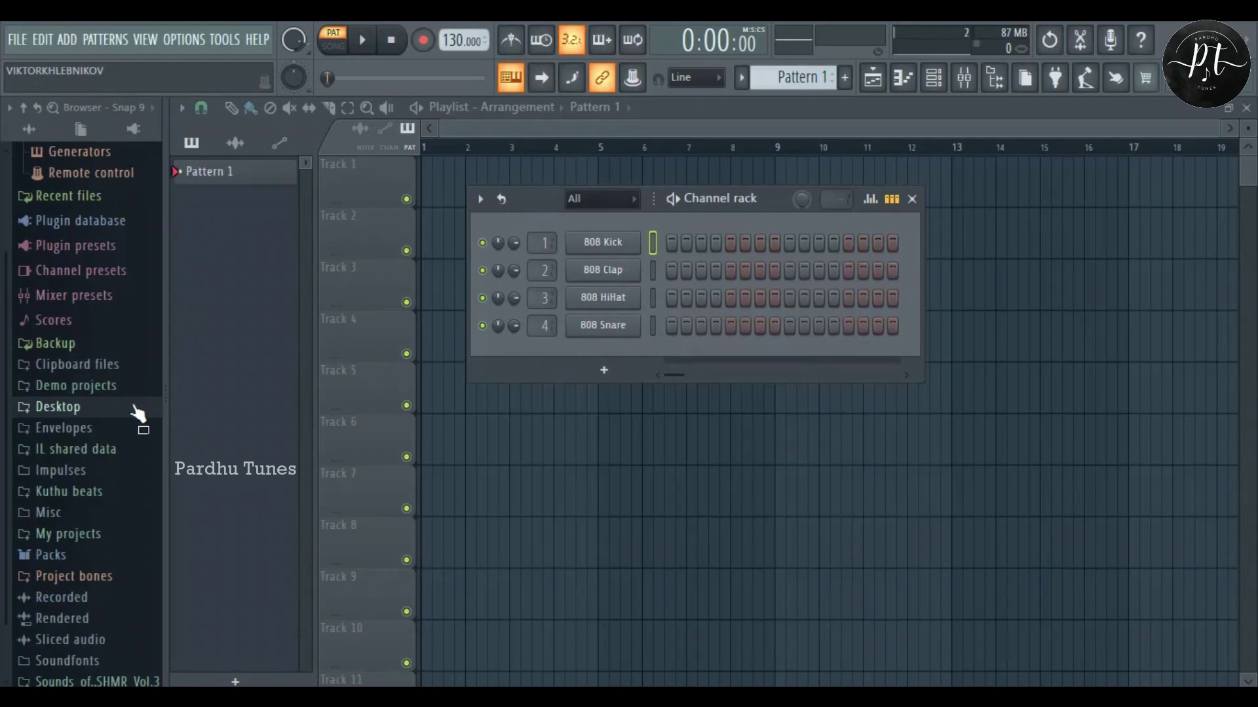
scroll(131, 416, "down", 2)
Step: Browse Sounds_of_KSHMR_Vol.3 > KSHMR_Drums > Acoustic Cymbals down to the Crashes sample list
left_click(85, 638)
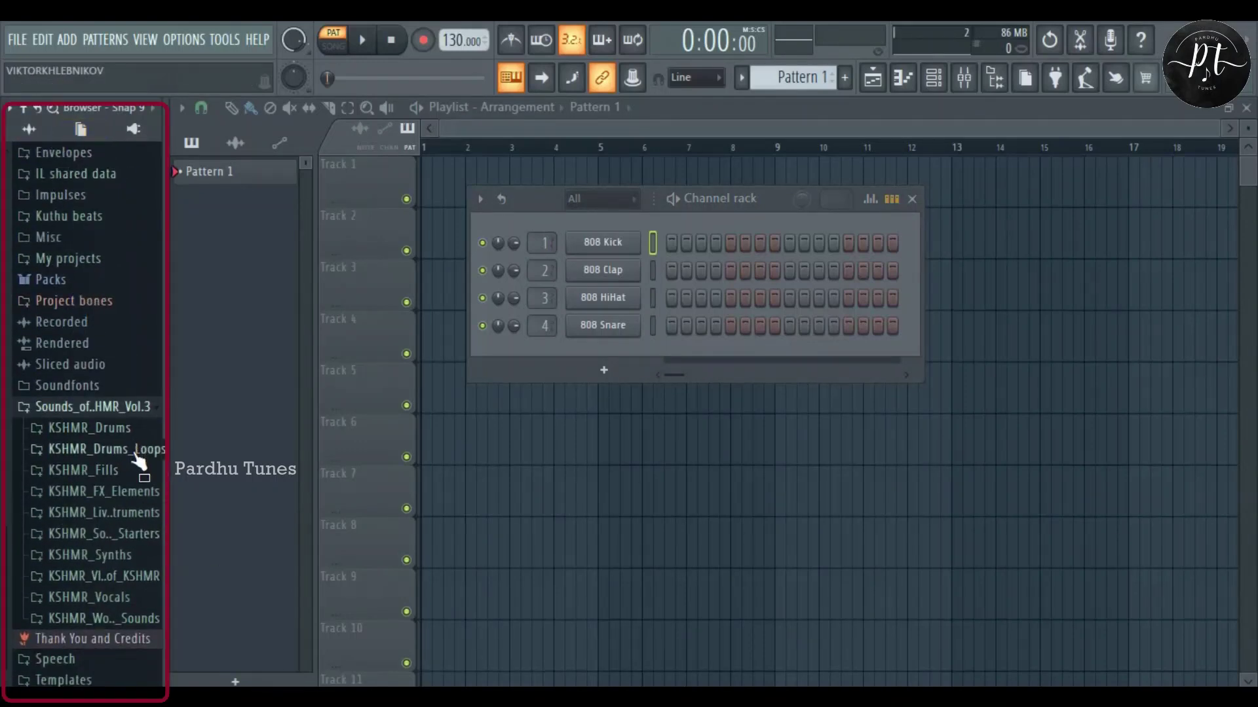
left_click(123, 430)
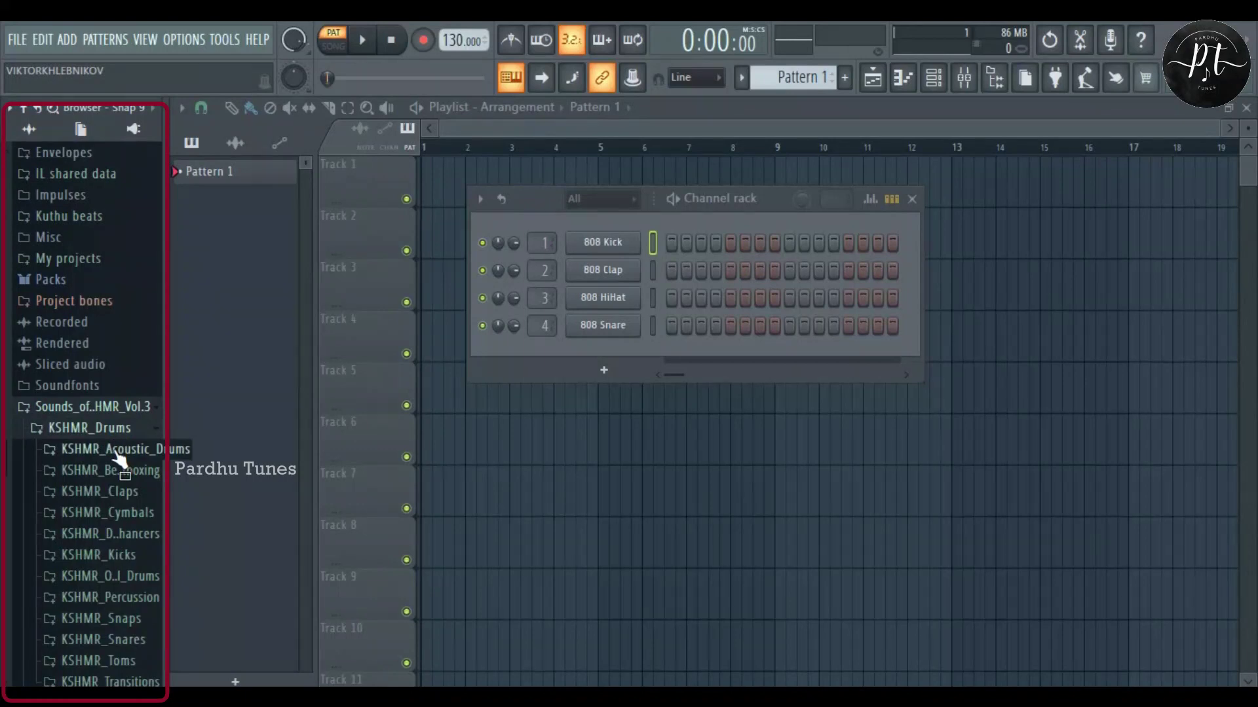
left_click(116, 452)
left_click(115, 472)
scroll(111, 470, "down", 4)
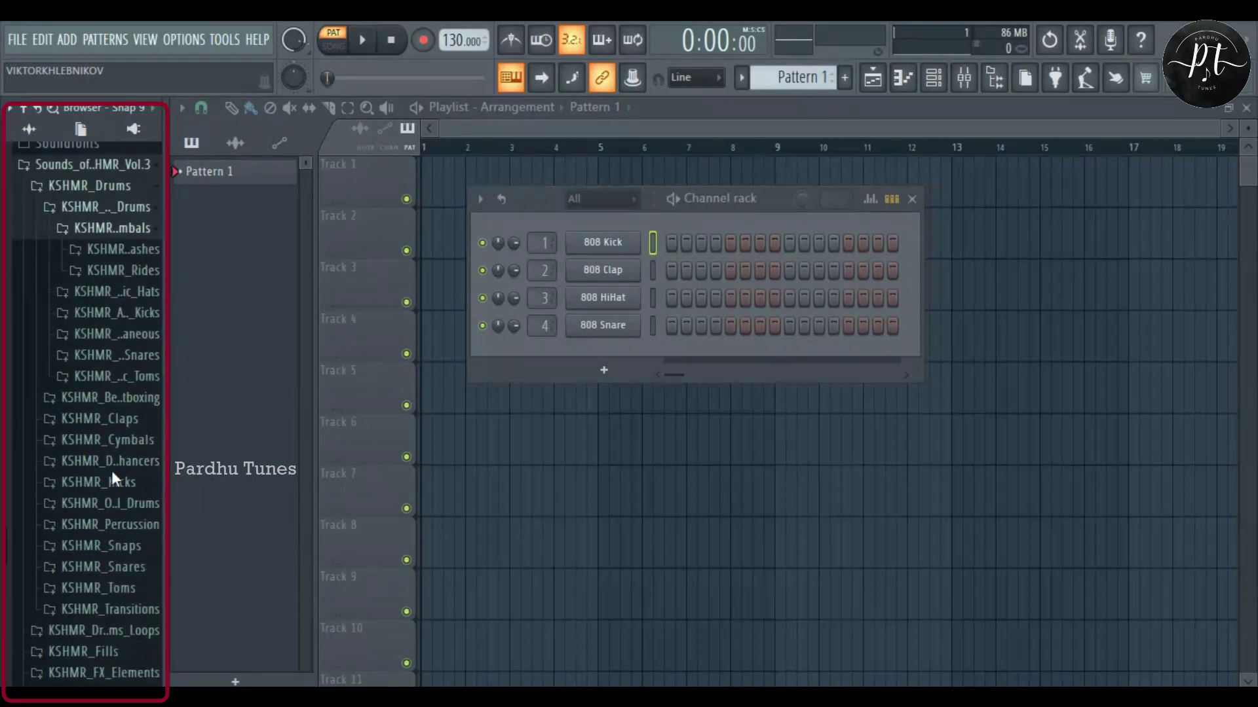
left_click(135, 247)
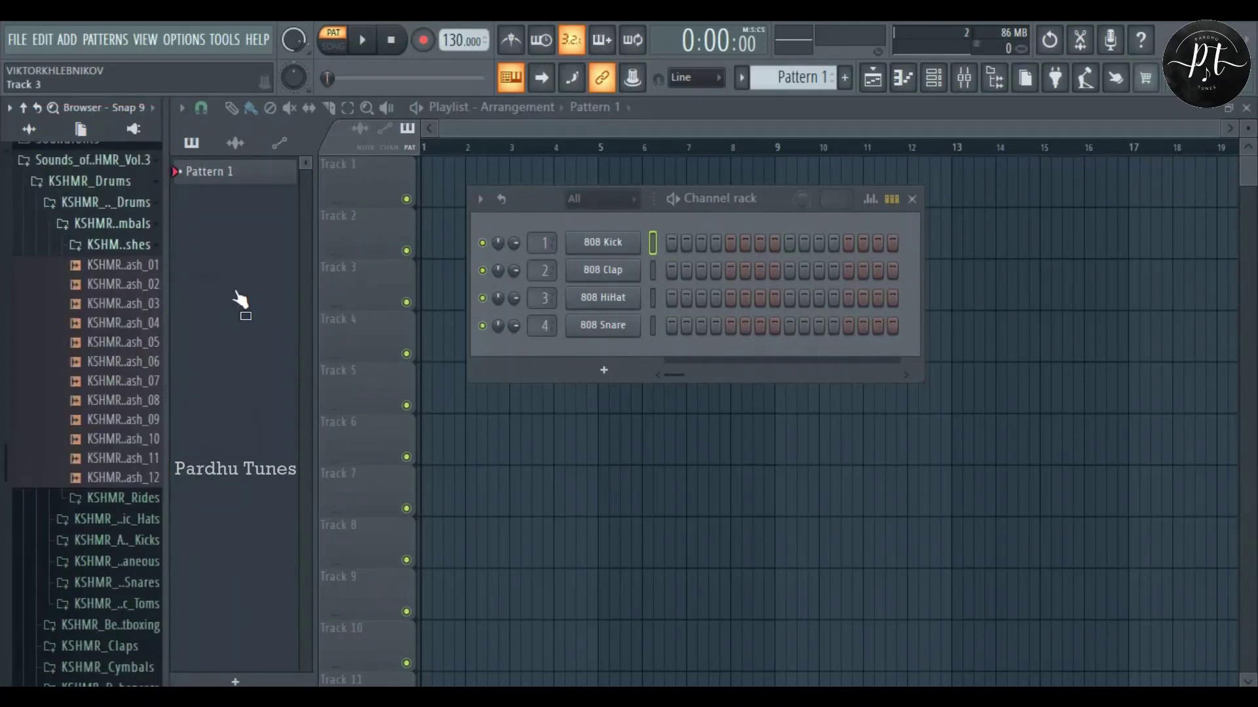
Step: Replace the 808 Snare channel with the KSHMR_Acoustic_Crash_09 sample
right_click(612, 333)
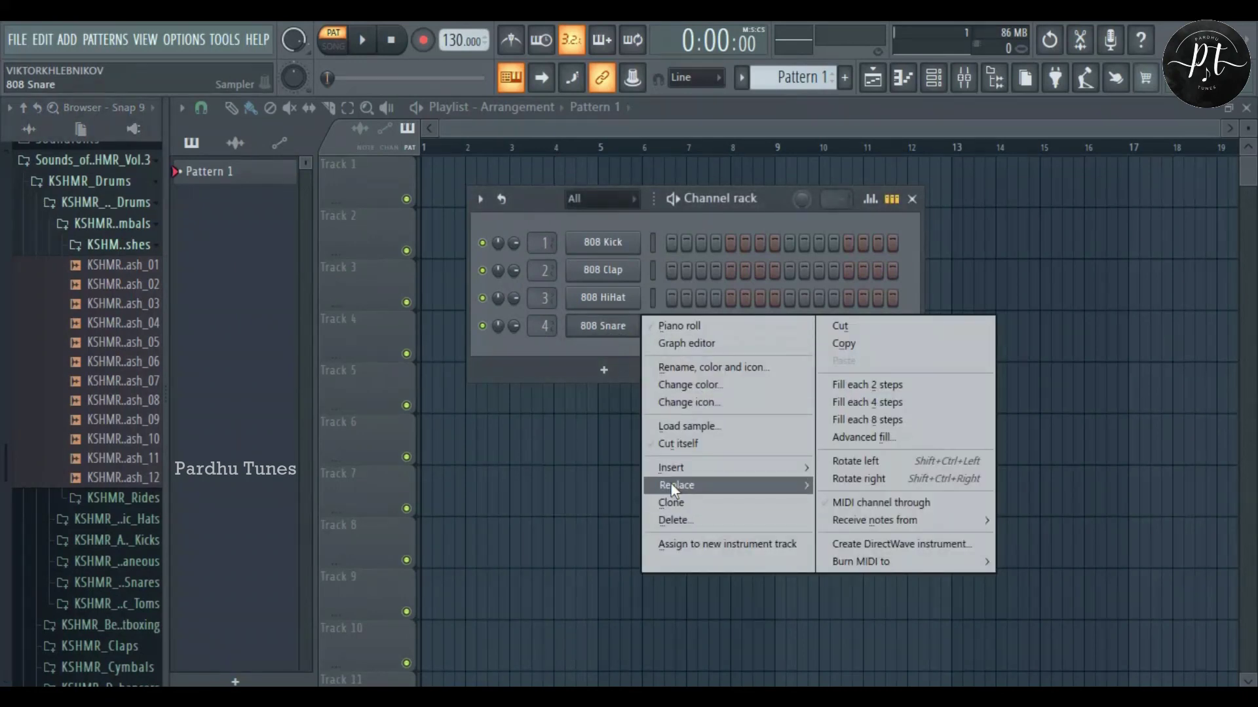
mouse_move(670, 484)
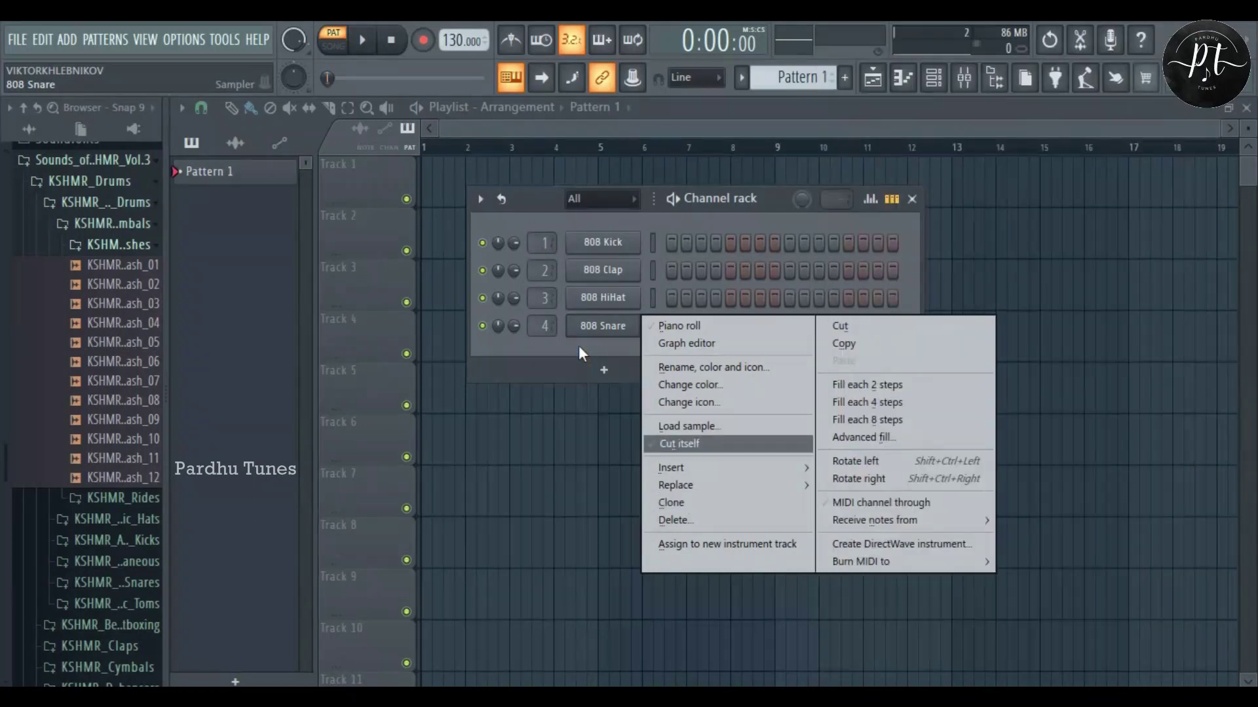
left_click(579, 344)
left_click_drag(138, 422, 580, 326)
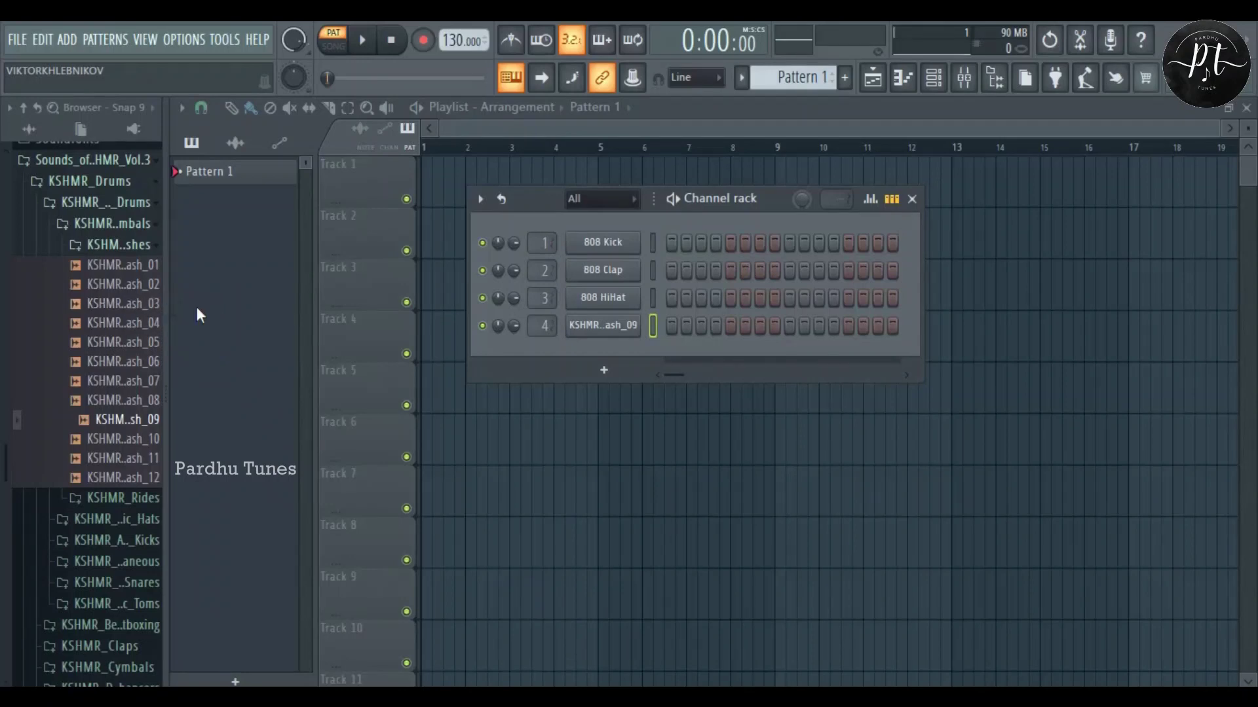
left_click(604, 371)
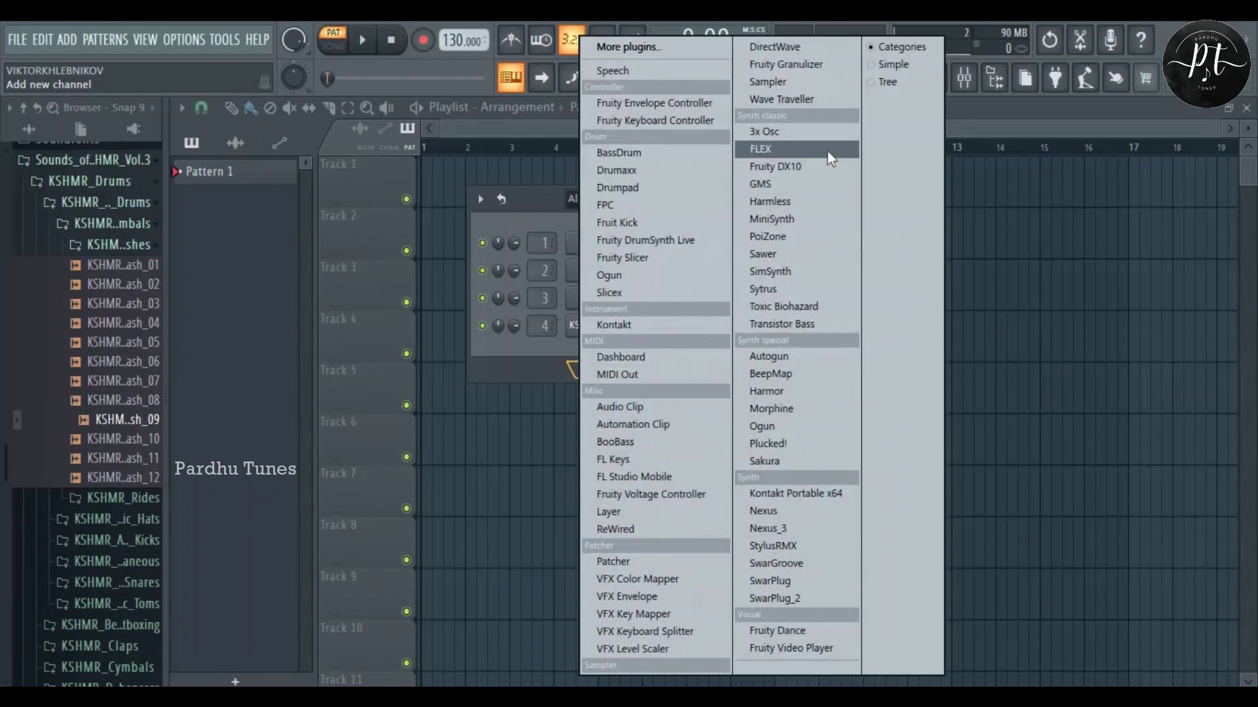
left_click(541, 367)
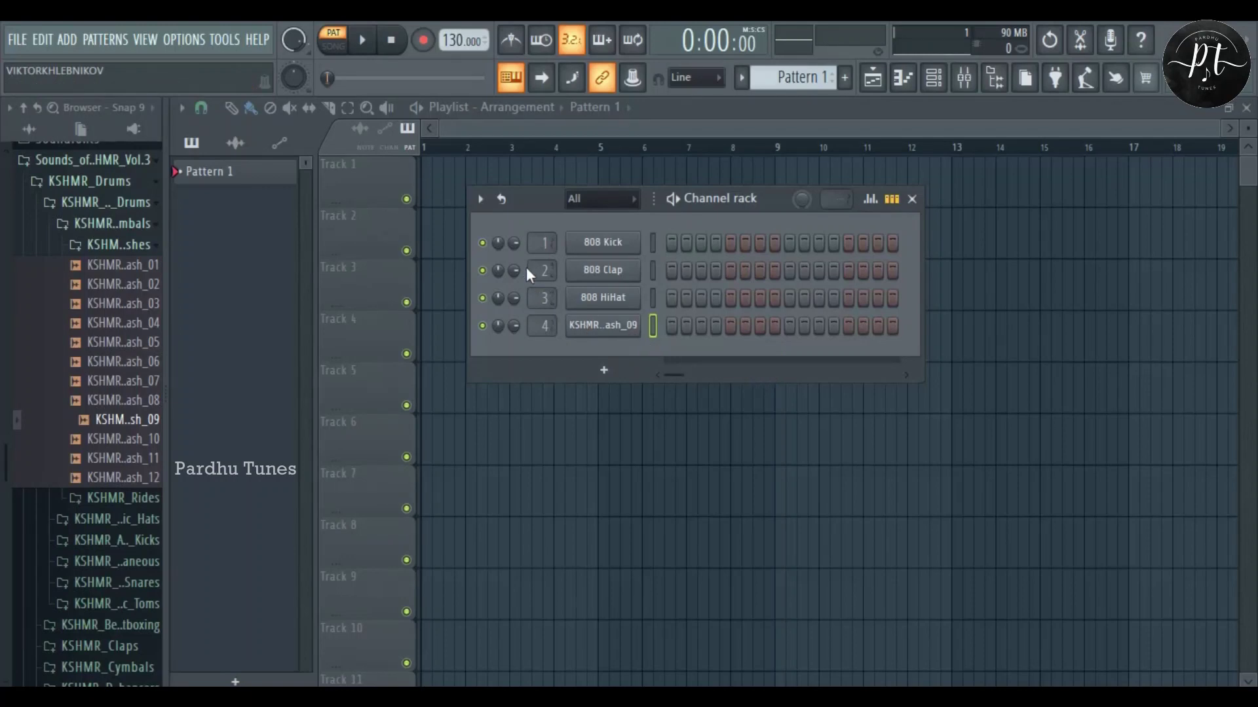
left_click(604, 243)
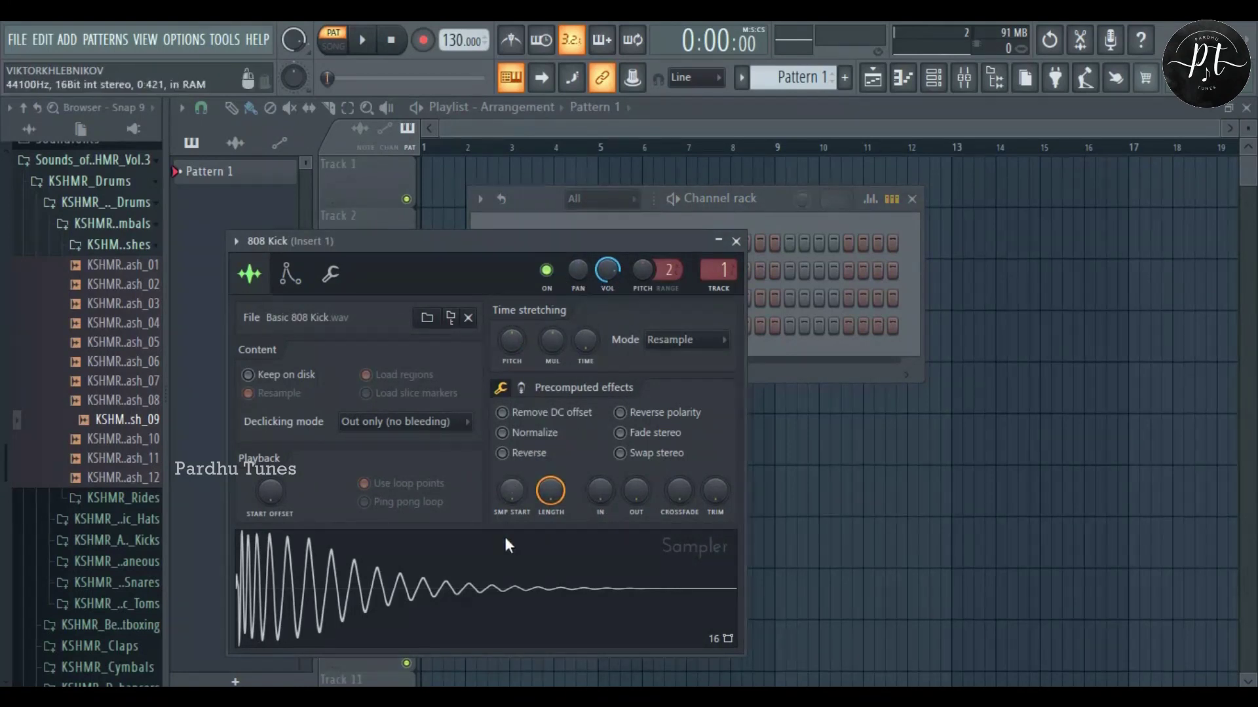
left_click(739, 242)
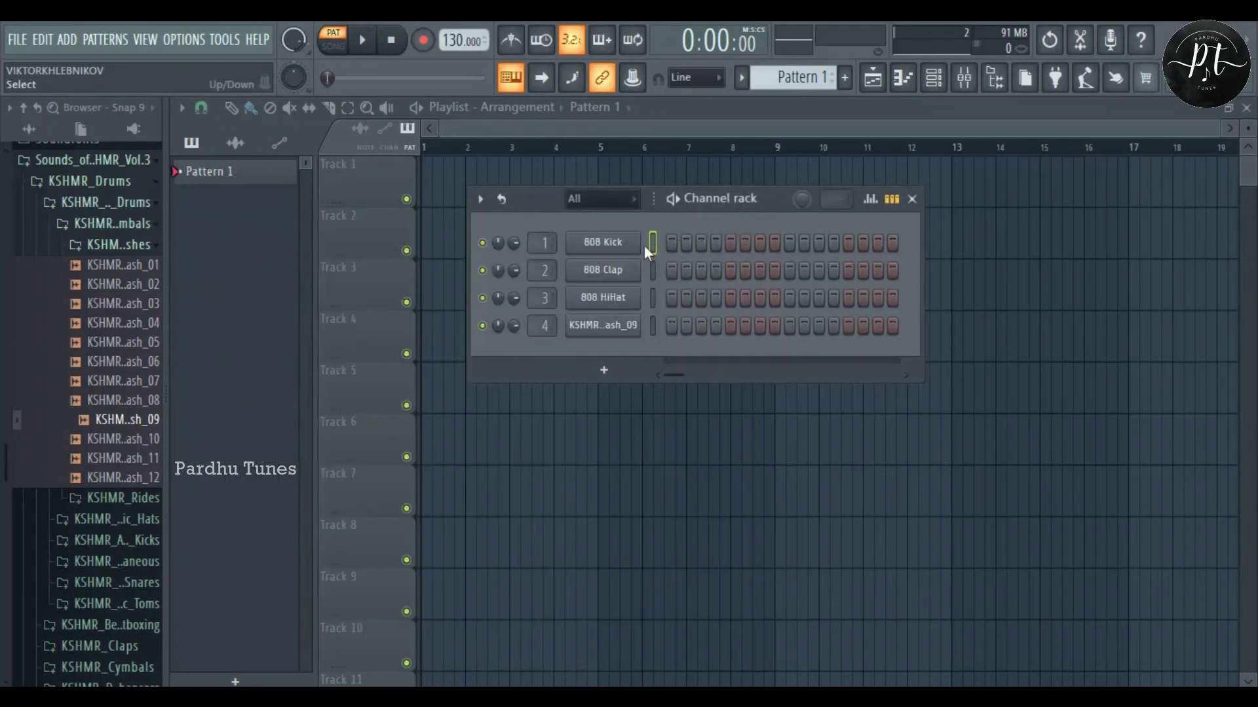
left_click(479, 200)
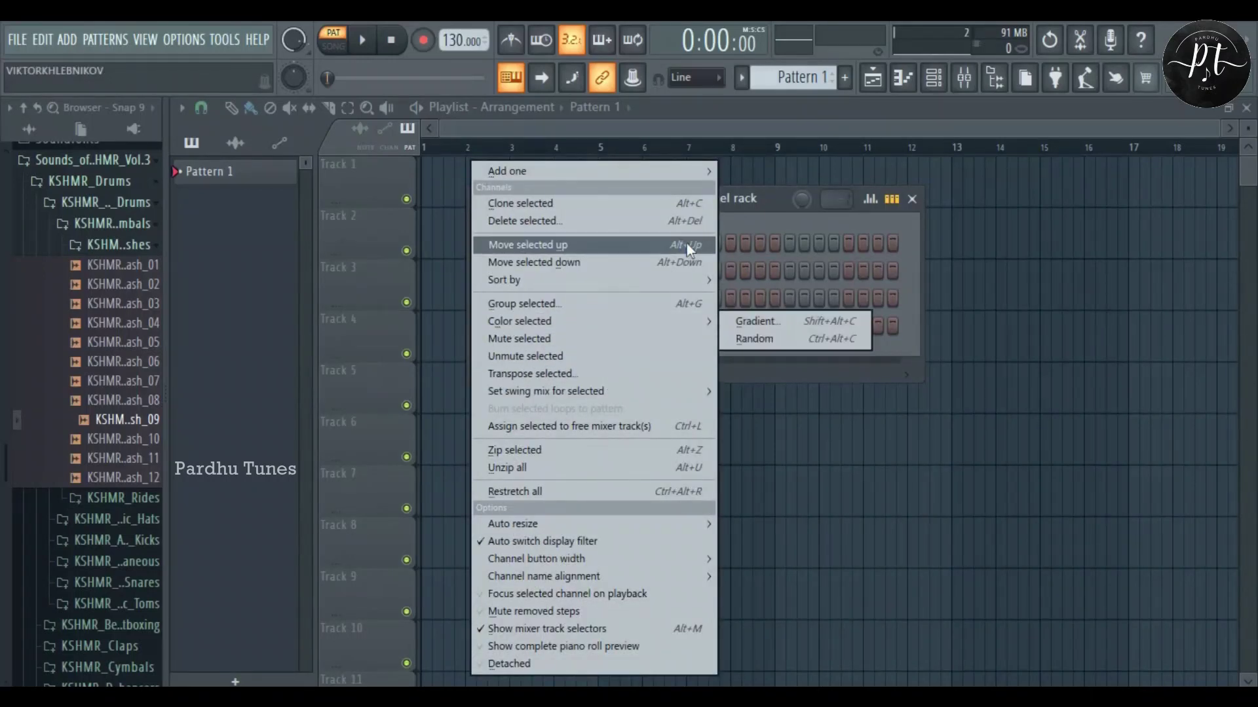
left_click(737, 227)
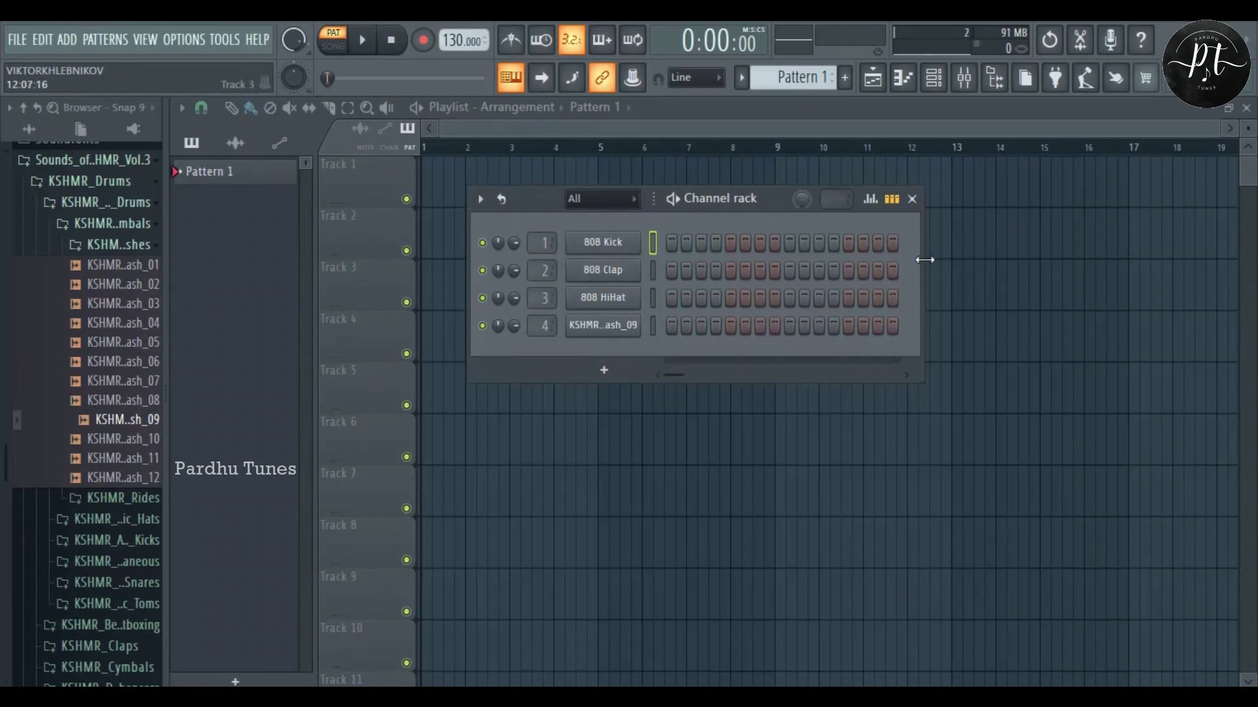
mouse_move(925, 259)
left_mouse_down()
mouse_move(1145, 245)
mouse_move(911, 269)
left_mouse_up()
left_click_drag(564, 368, 568, 429)
left_click_drag(917, 380, 886, 387)
Step: Keep the channel filter on All and widen the channel-name column
left_click(600, 198)
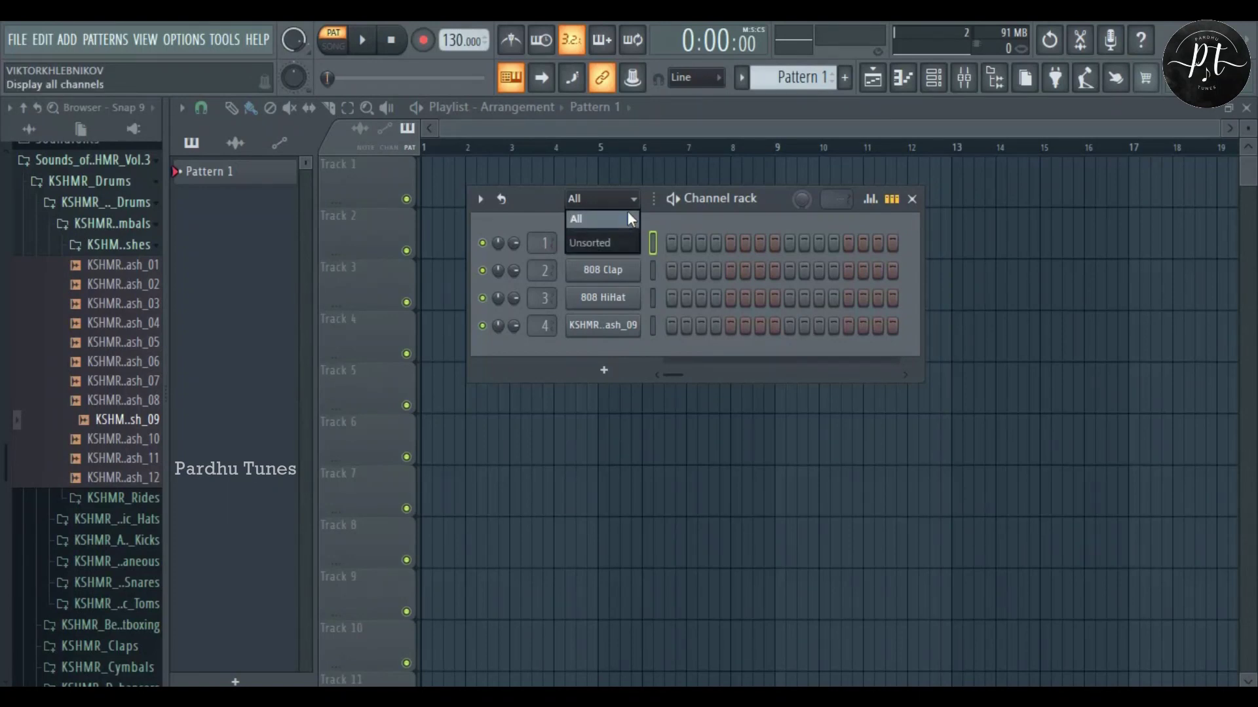
left_click(544, 213)
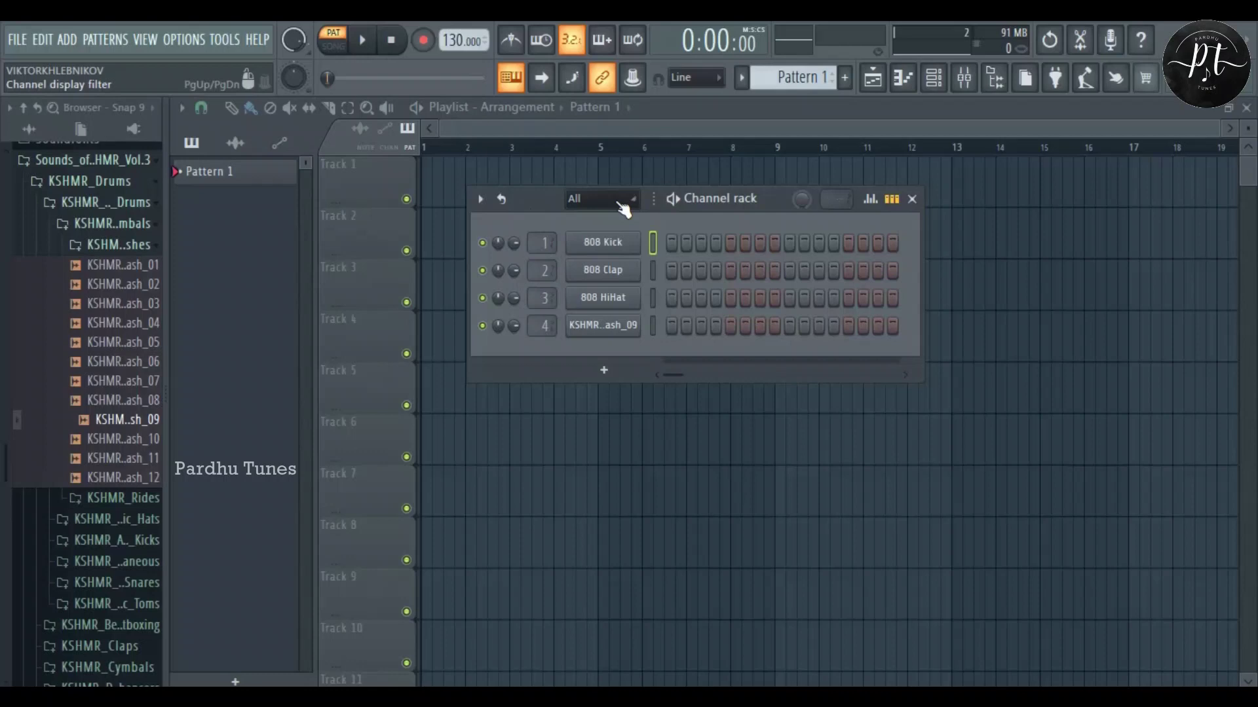
mouse_move(644, 199)
left_mouse_down()
mouse_move(701, 198)
mouse_move(657, 198)
left_mouse_up()
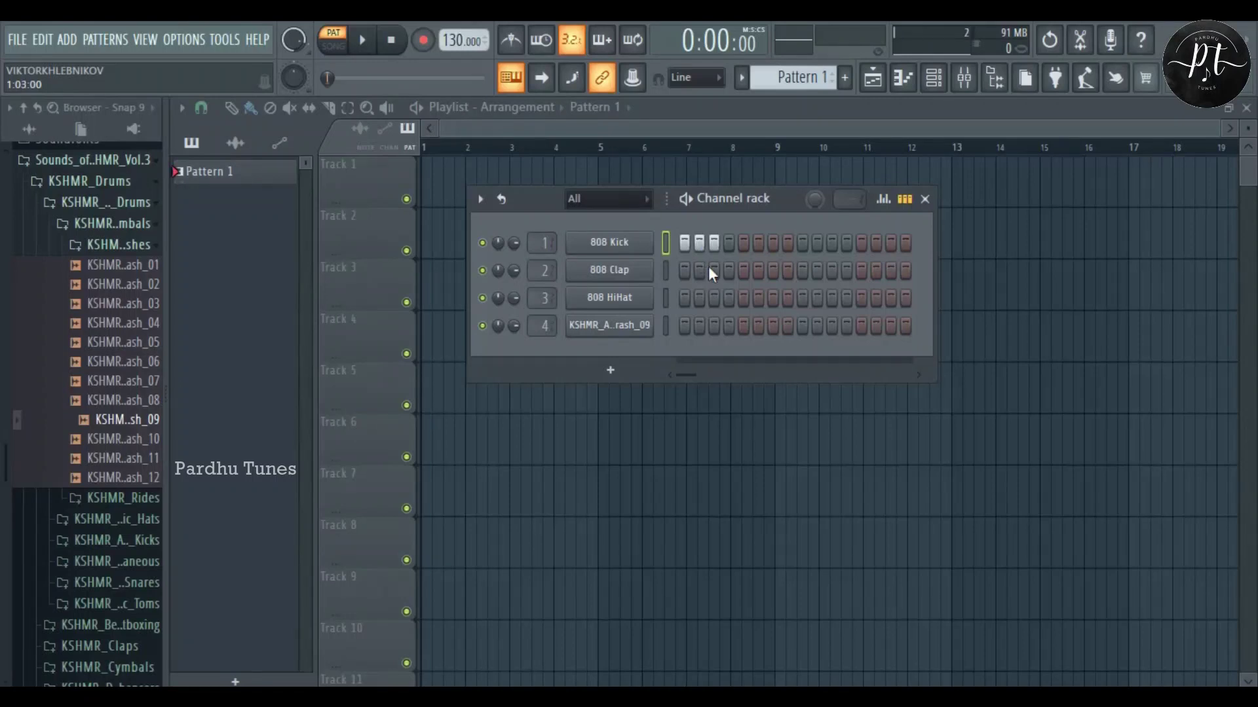
Step: Program 808 Kick hits on steps 1, 5, 9 and 13 and play the pattern back
left_click_drag(766, 257, 872, 233)
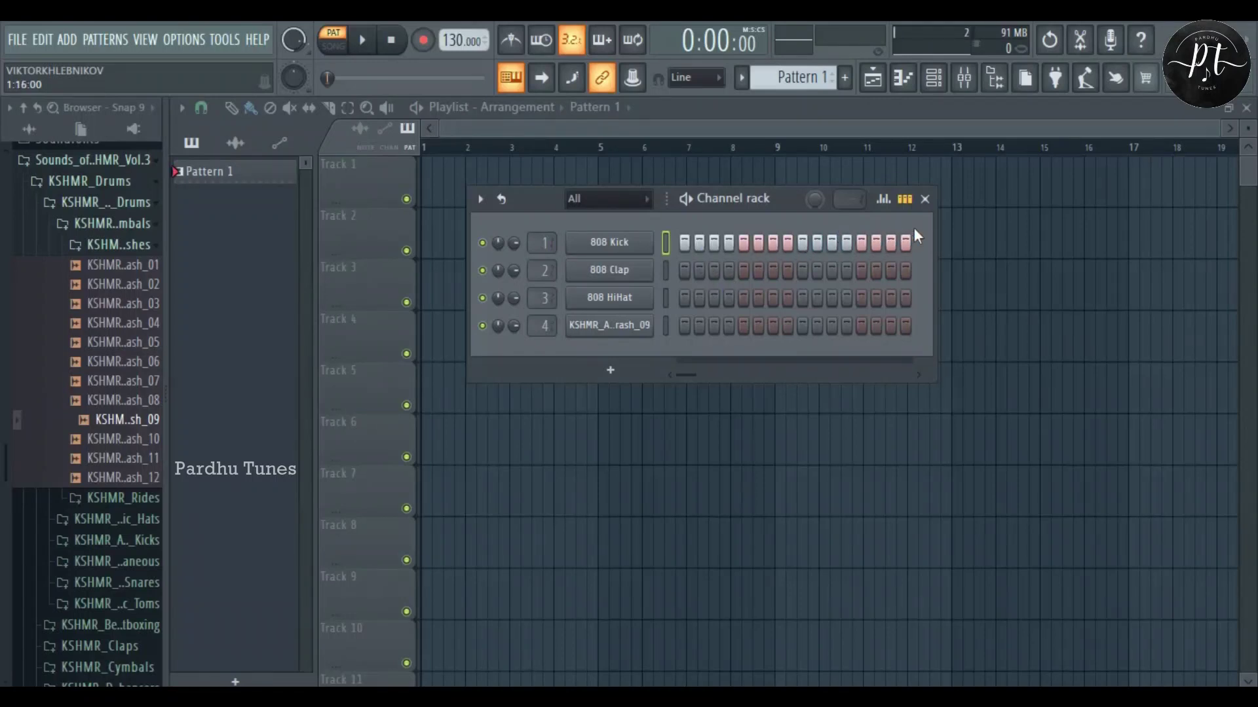
left_click_drag(773, 243, 695, 248)
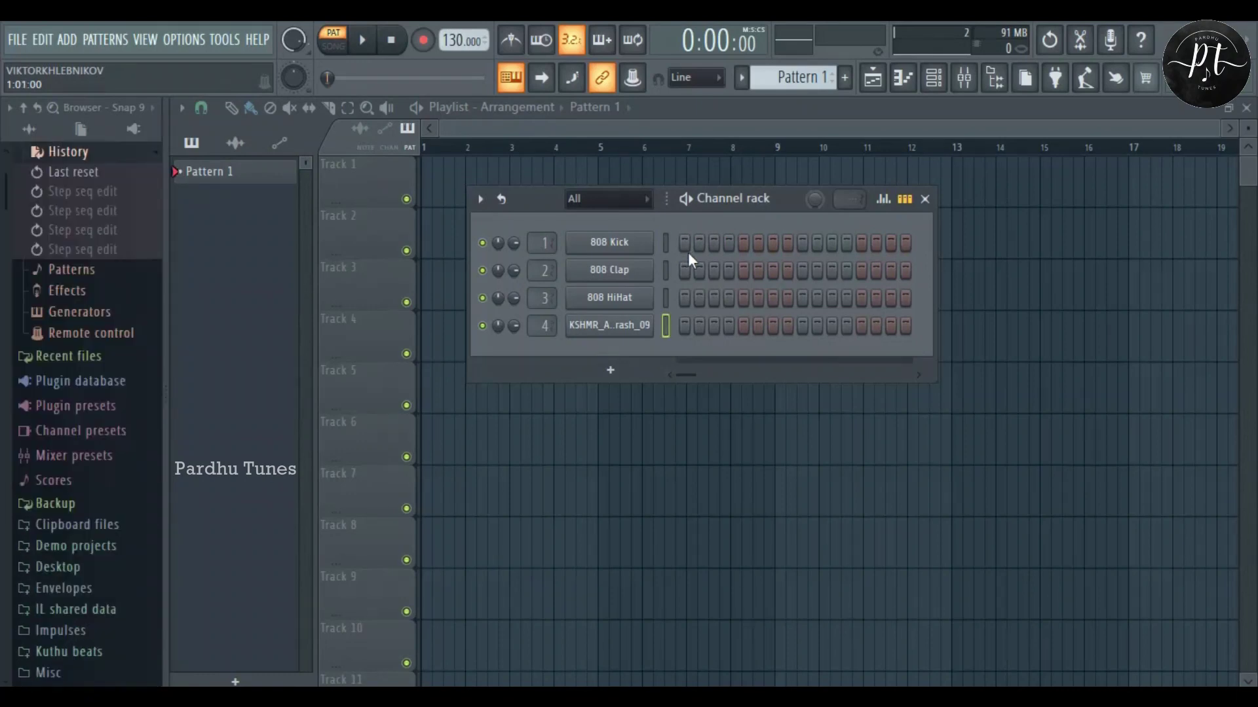
left_click(684, 244)
left_click(744, 243)
left_click(803, 243)
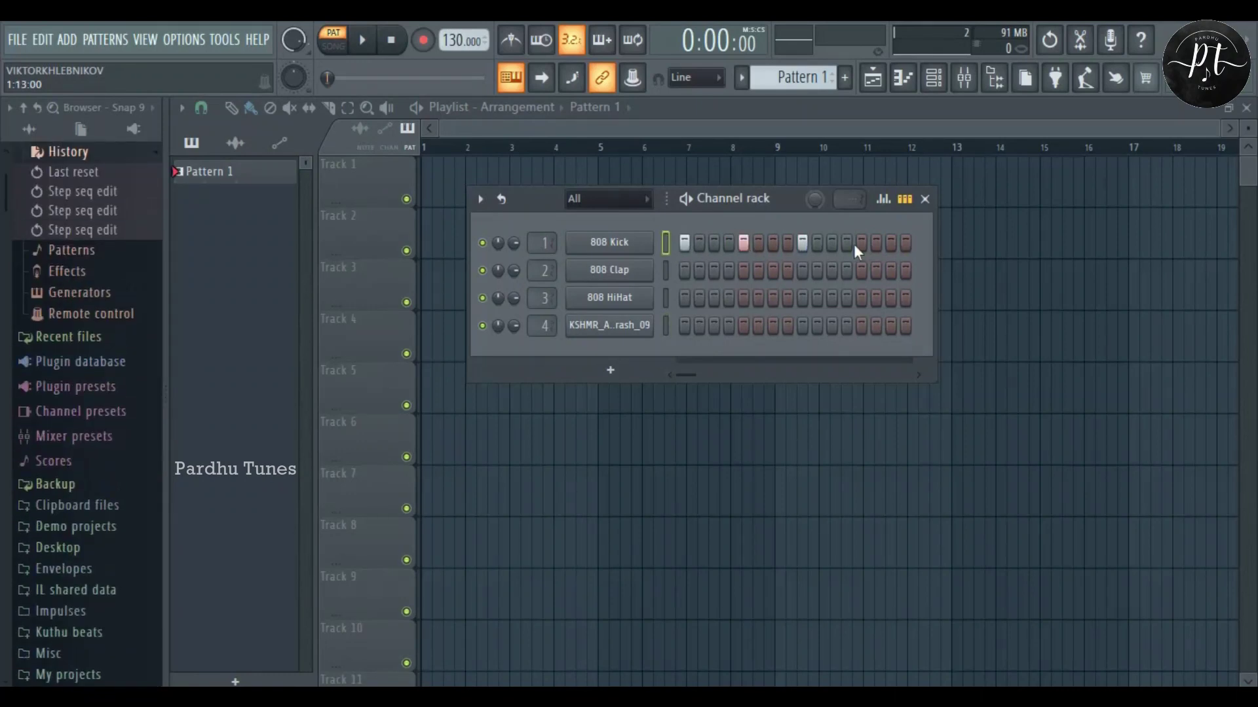
left_click(861, 243)
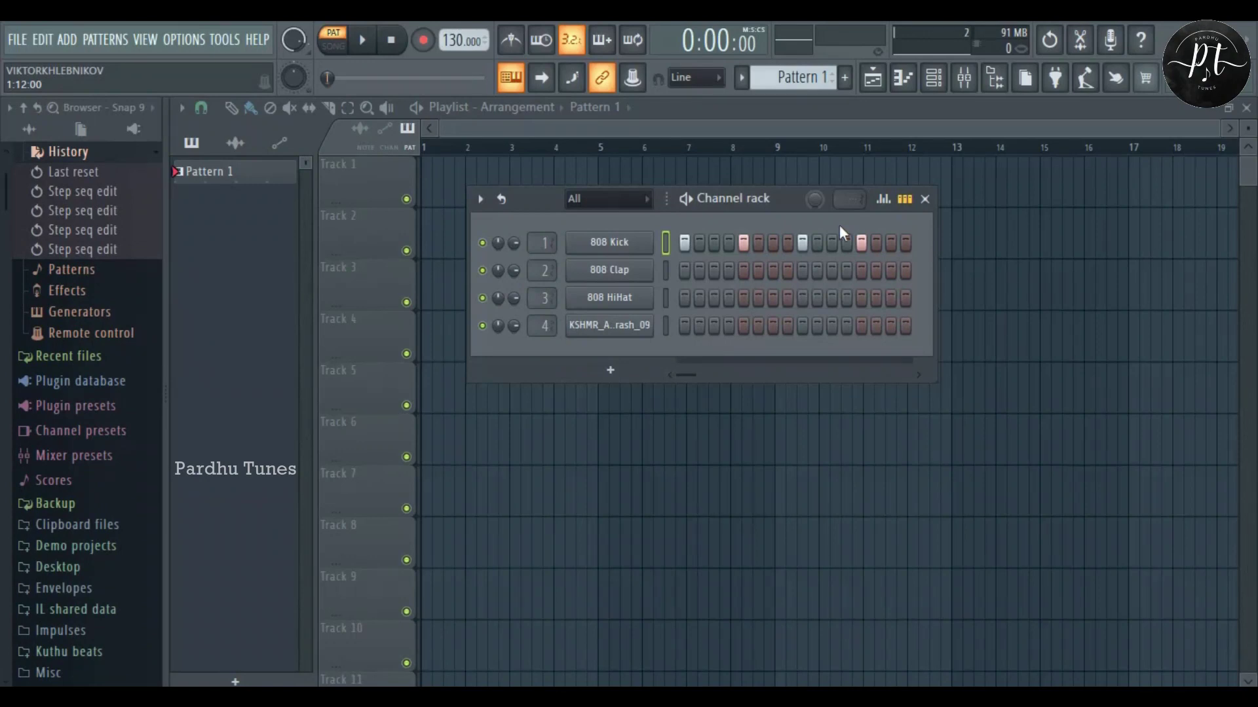
key("space")
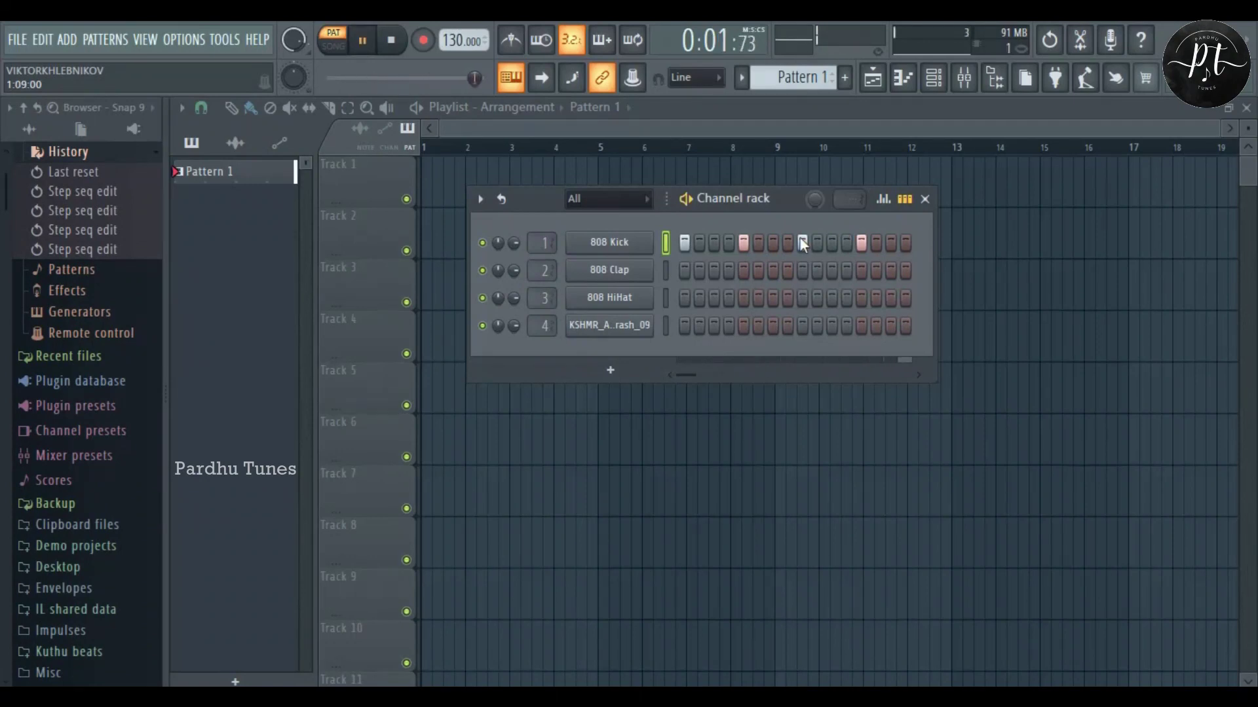
key("space")
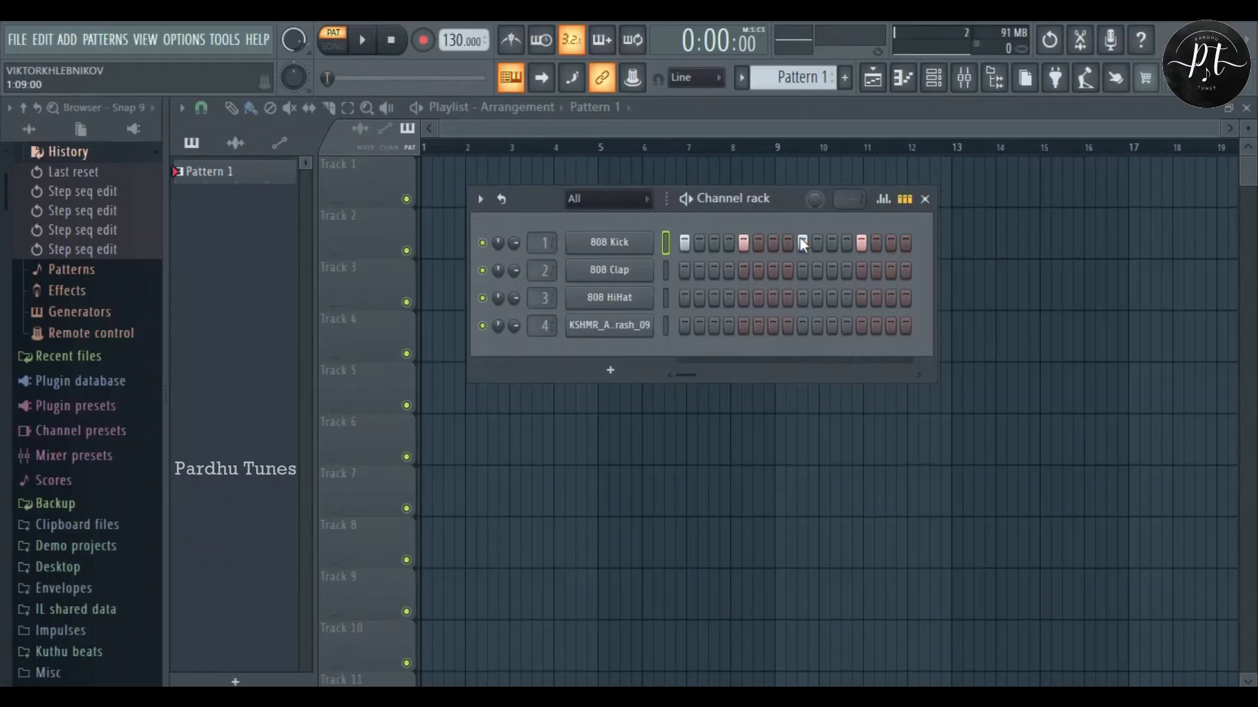
Step: Widen the rack, fill every fourth 808 Kick step, and add a clap on step 5
left_click_drag(932, 262, 1110, 262)
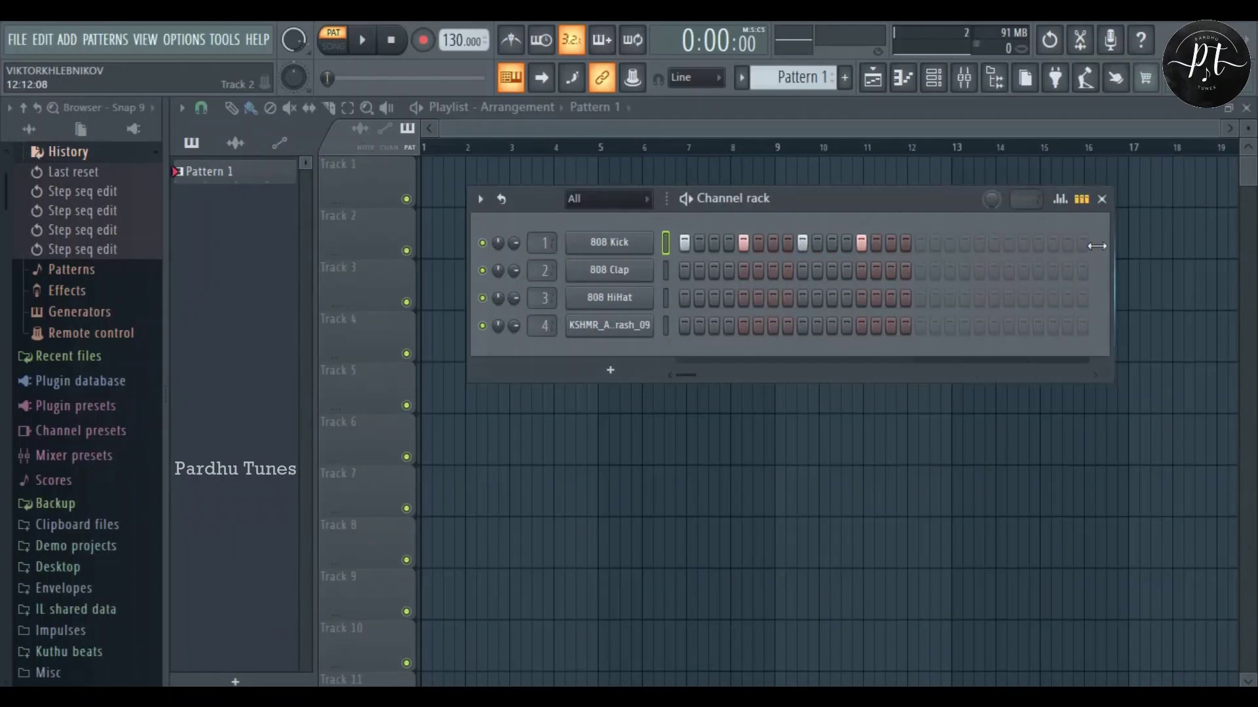
left_click(921, 244)
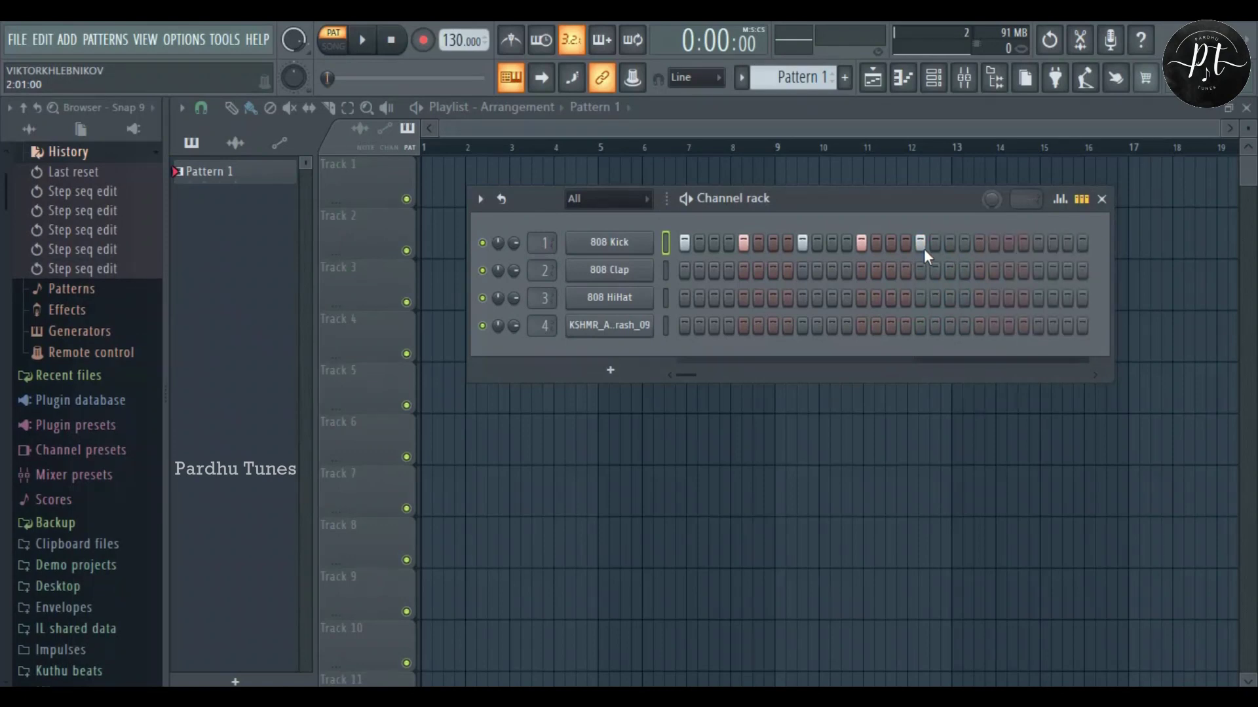
left_click(980, 244)
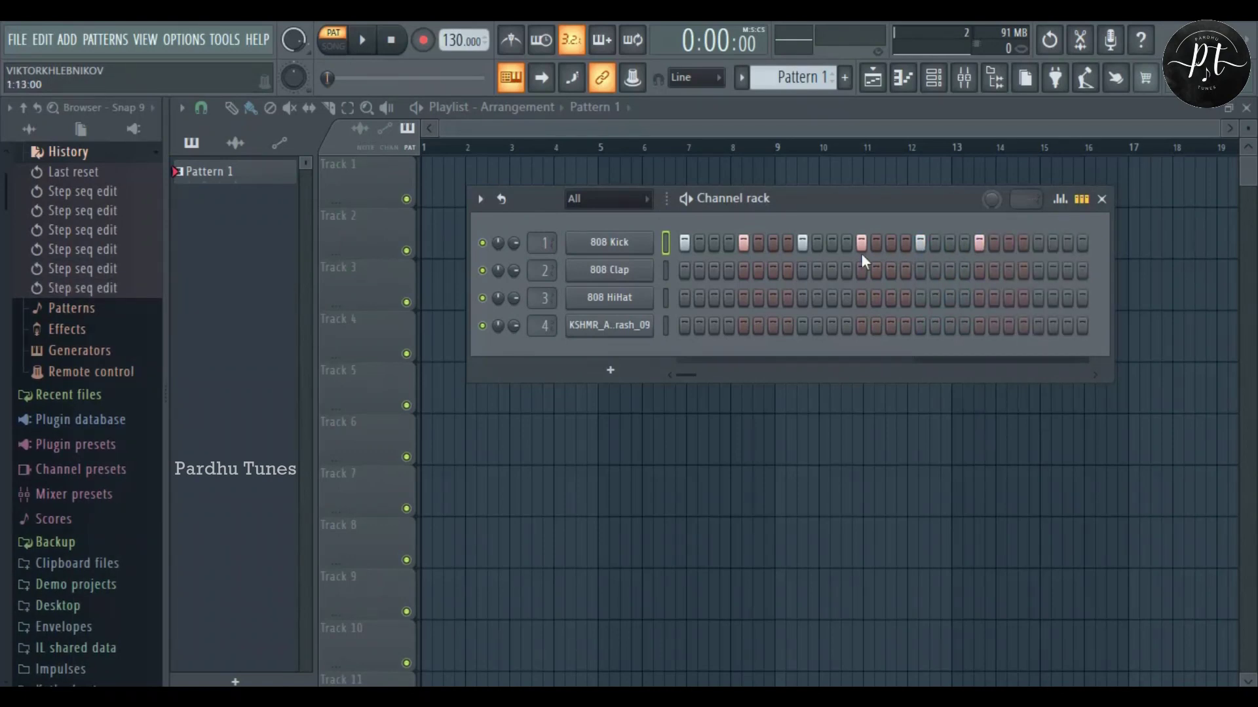
right_click(601, 244)
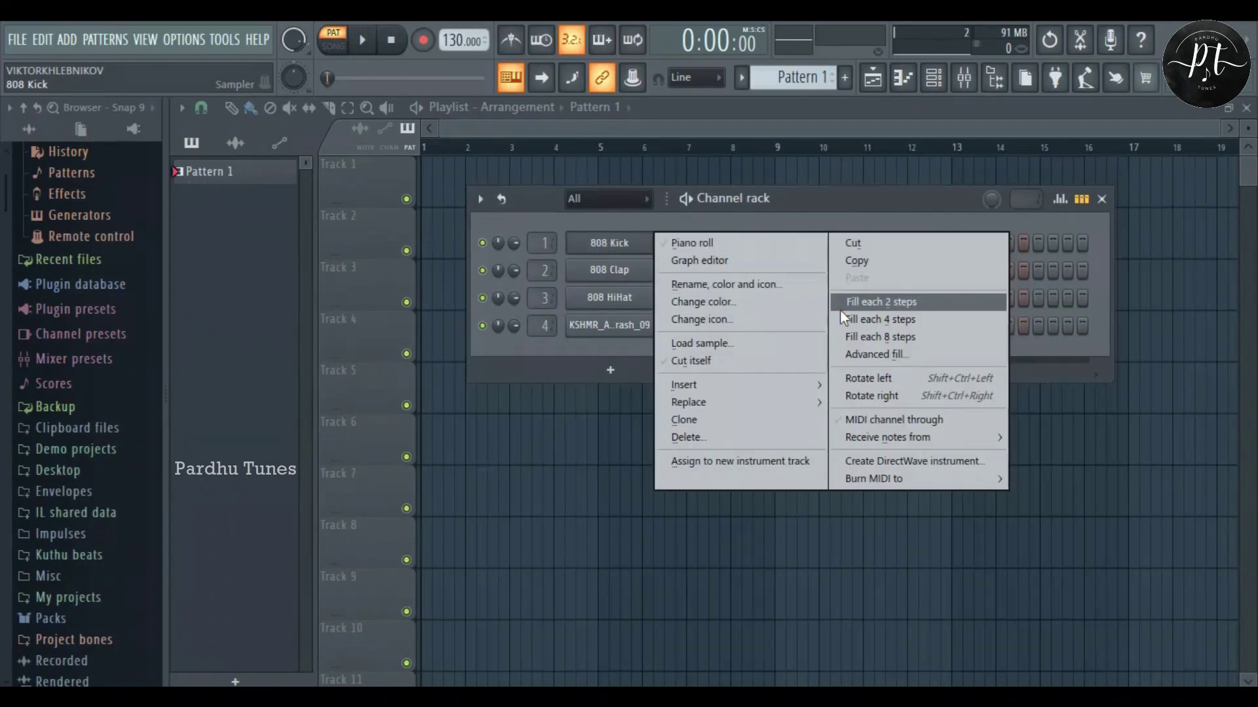
left_click(855, 319)
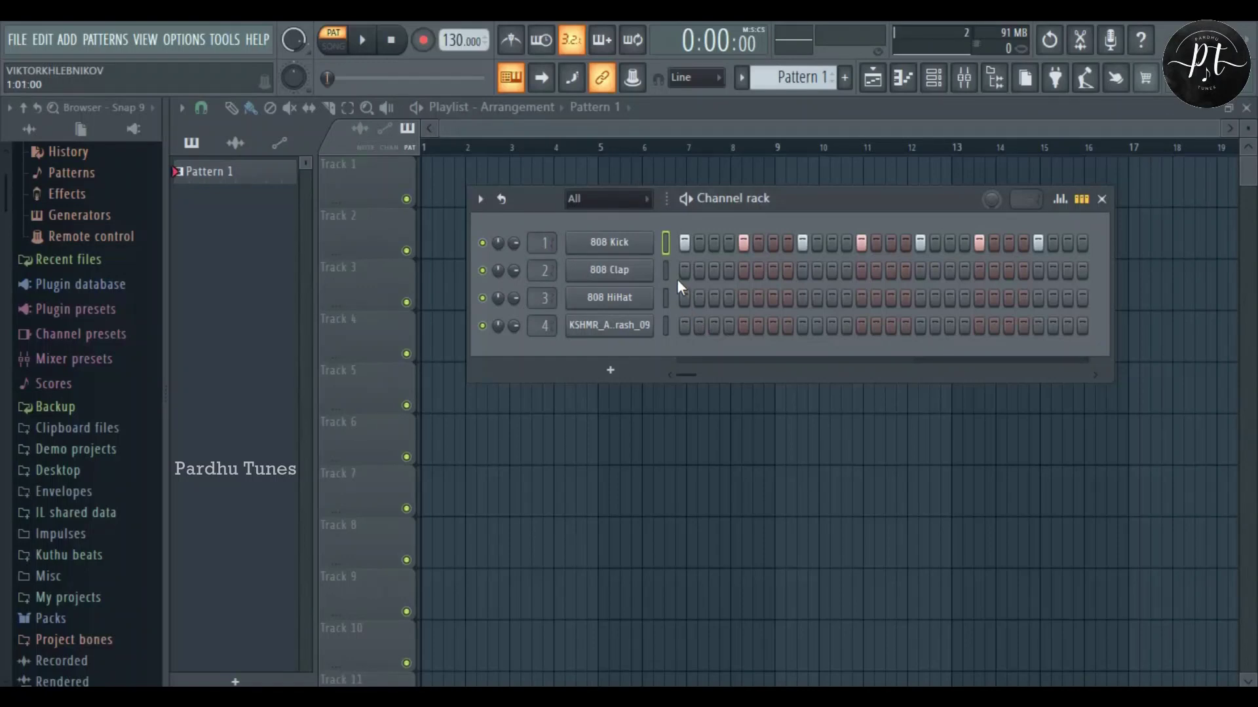
left_click(744, 270)
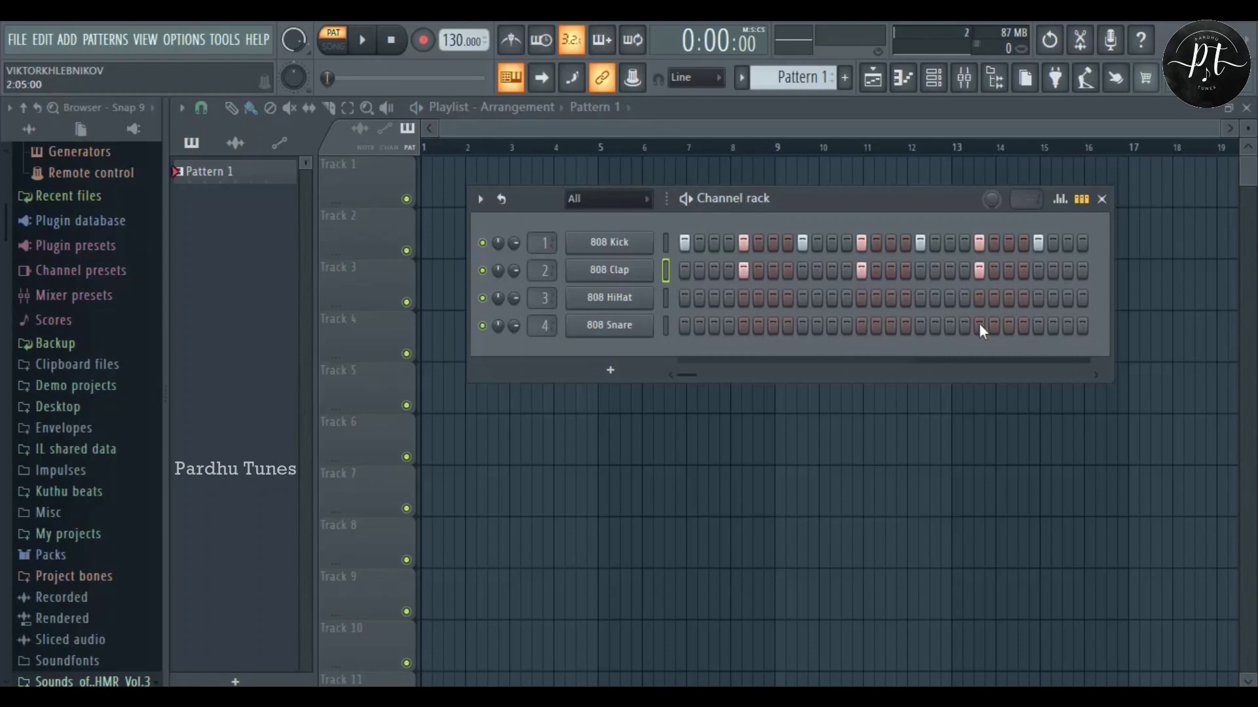
Step: Add an 808 Snare hit near the end of its row and audition the pattern
left_click(1066, 326)
key("space")
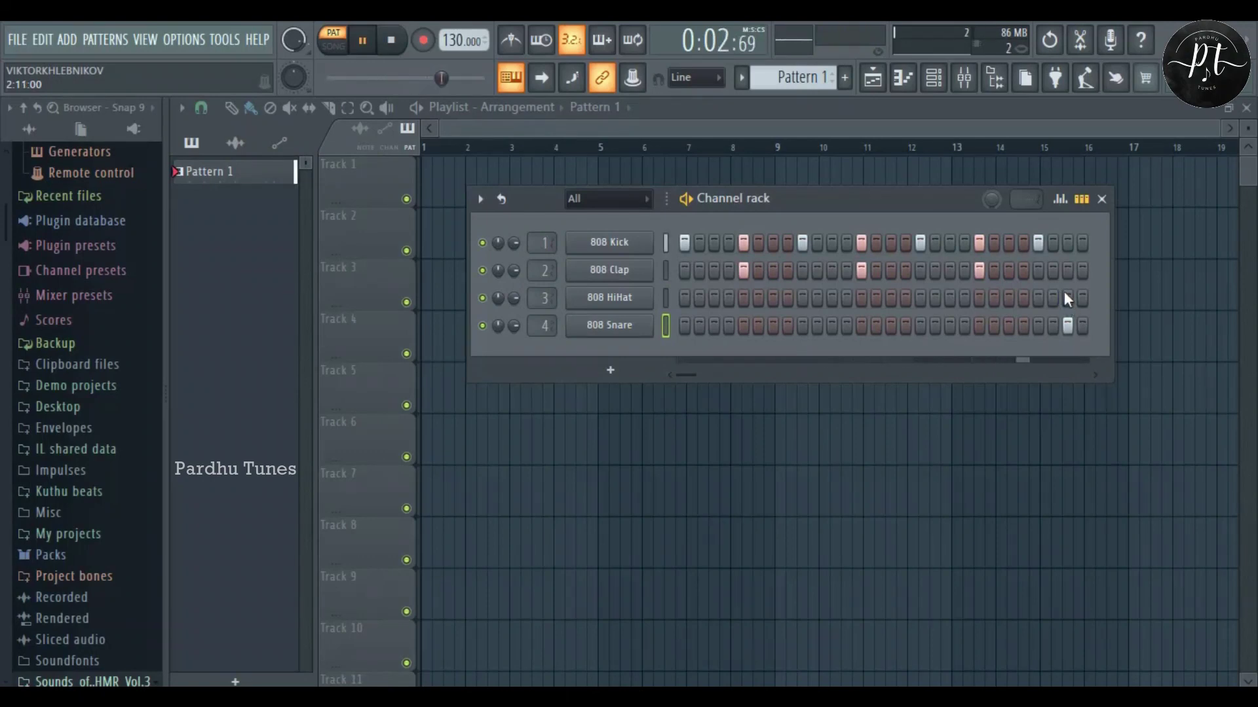
key("space")
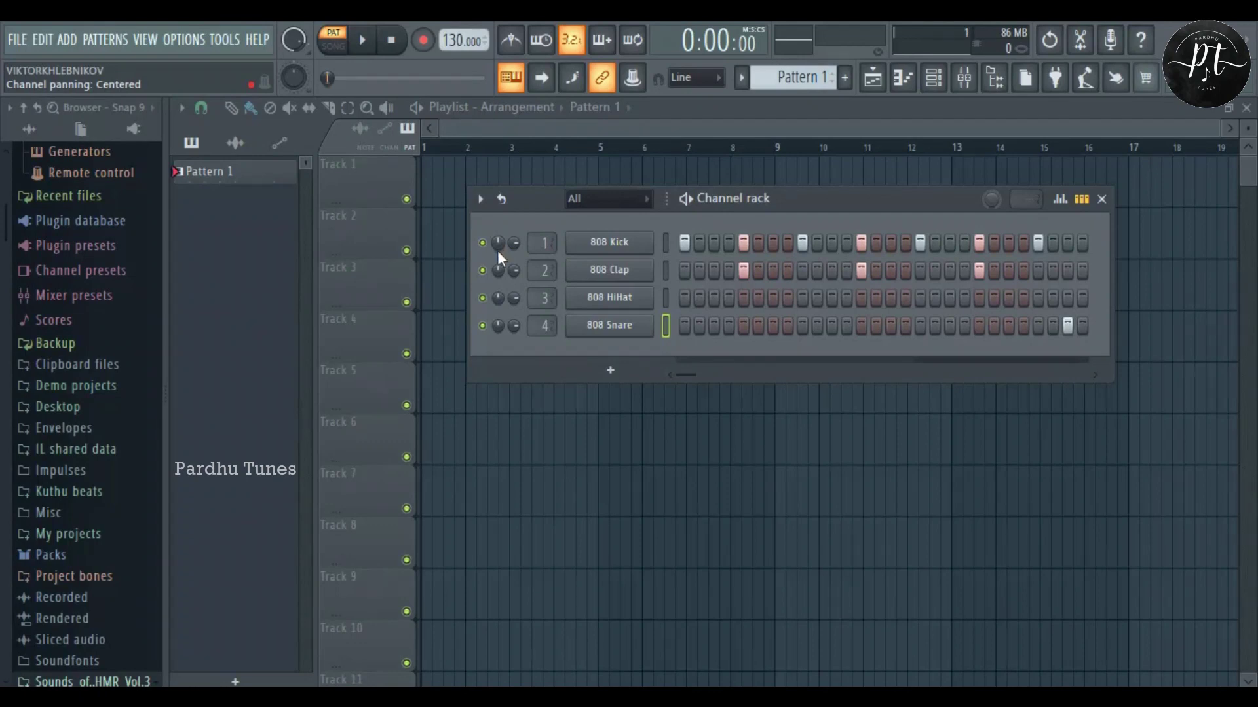
Step: Pan 808 Clap 32% right and switch the rack to piano-roll note previews
left_click_drag(498, 265, 498, 235)
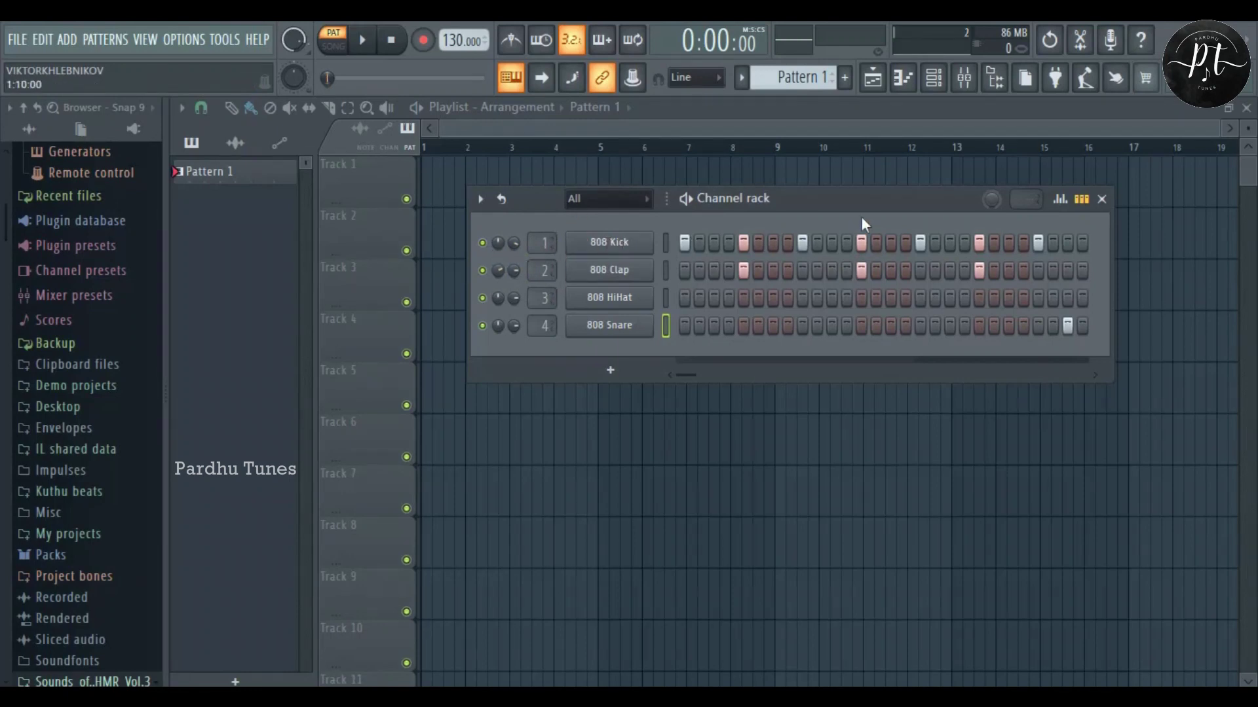
left_click(1081, 199)
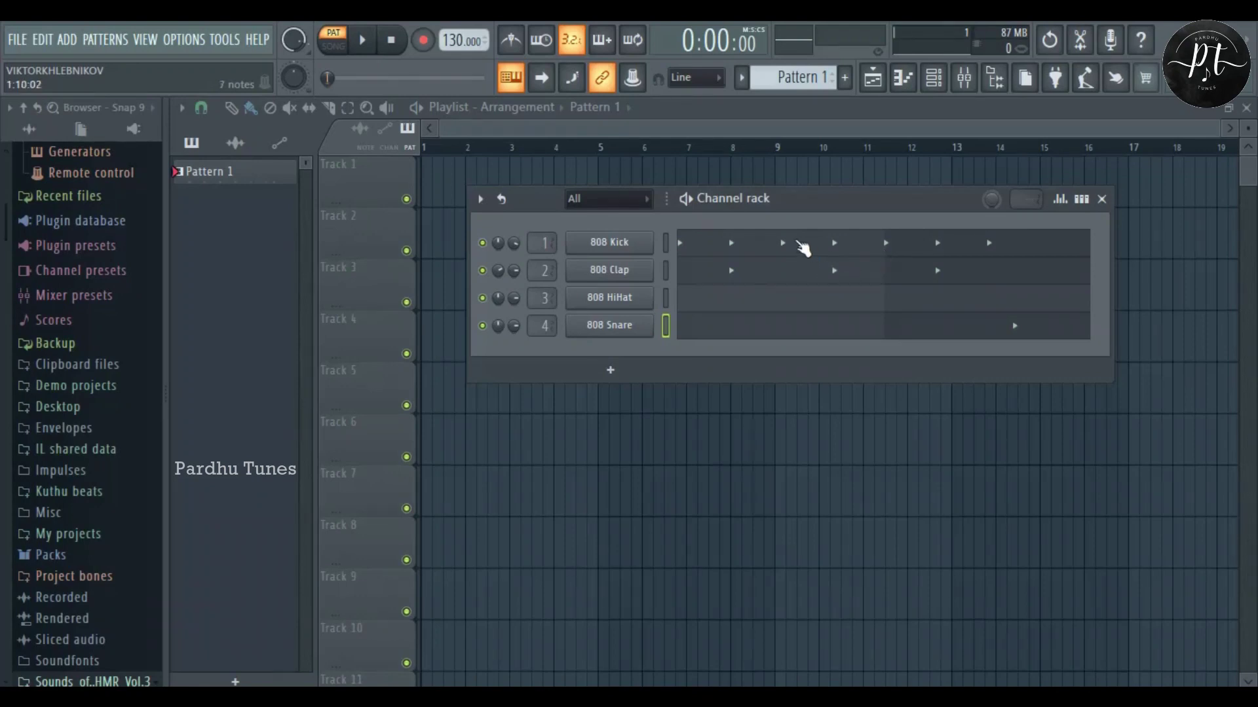
left_click(800, 246)
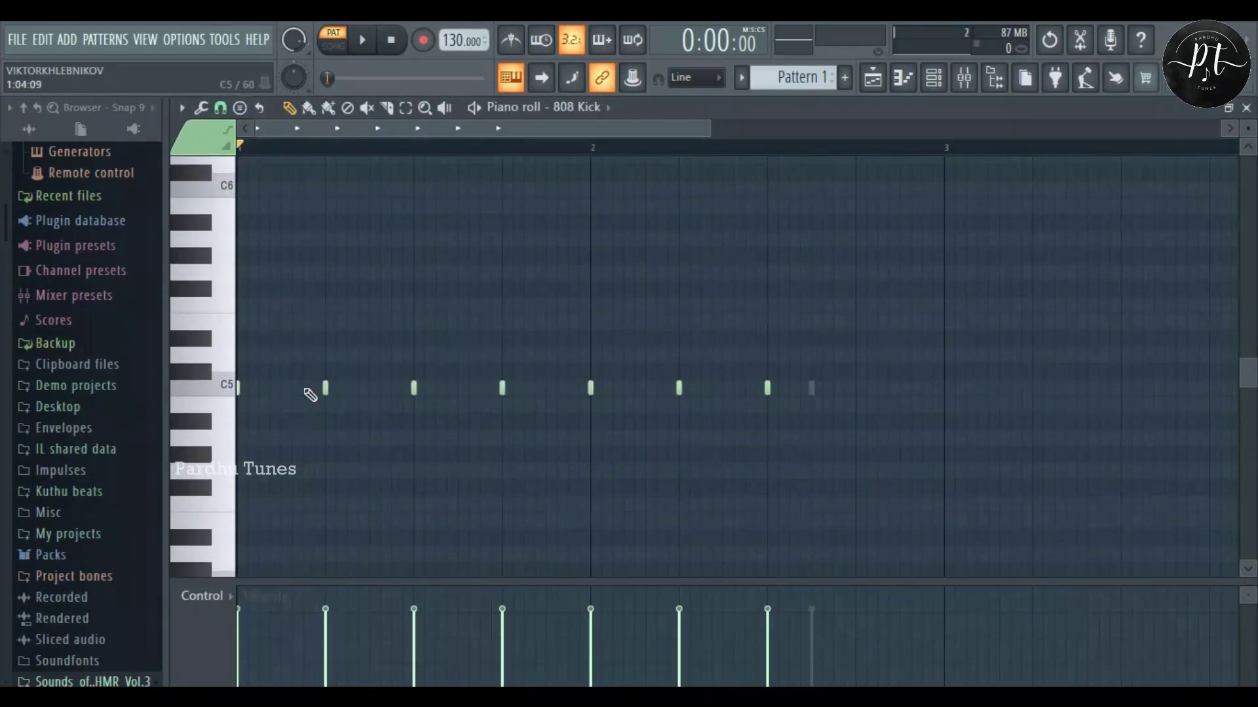
left_click(288, 389)
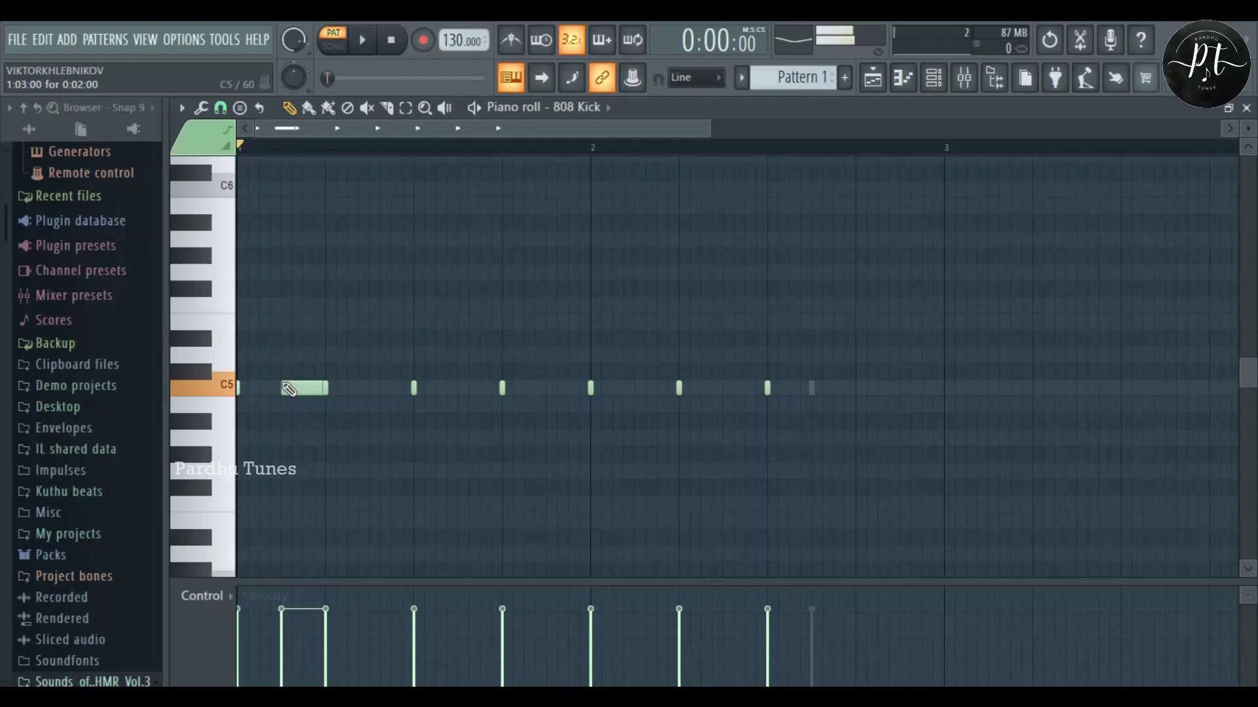
left_click(313, 370)
right_click(317, 371)
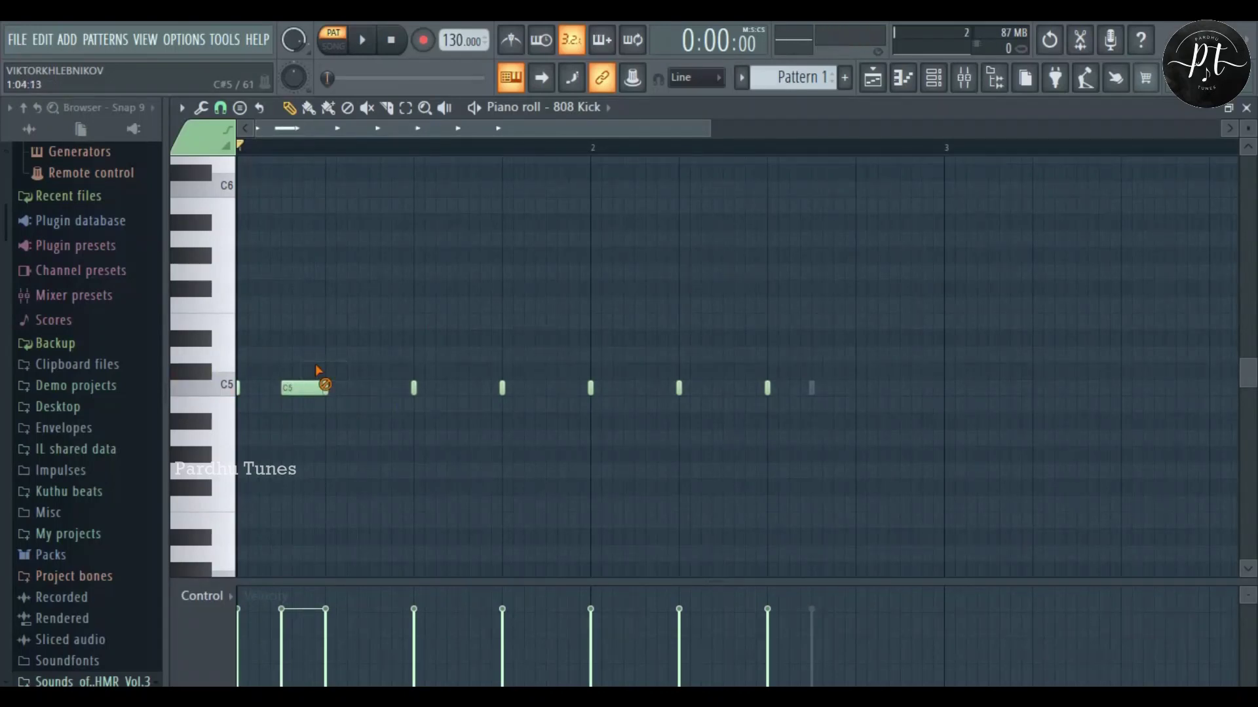
left_click(298, 338)
right_click(296, 338)
mouse_move(288, 395)
left_mouse_down()
mouse_move(258, 312)
mouse_move(283, 413)
left_mouse_up()
right_click(293, 413)
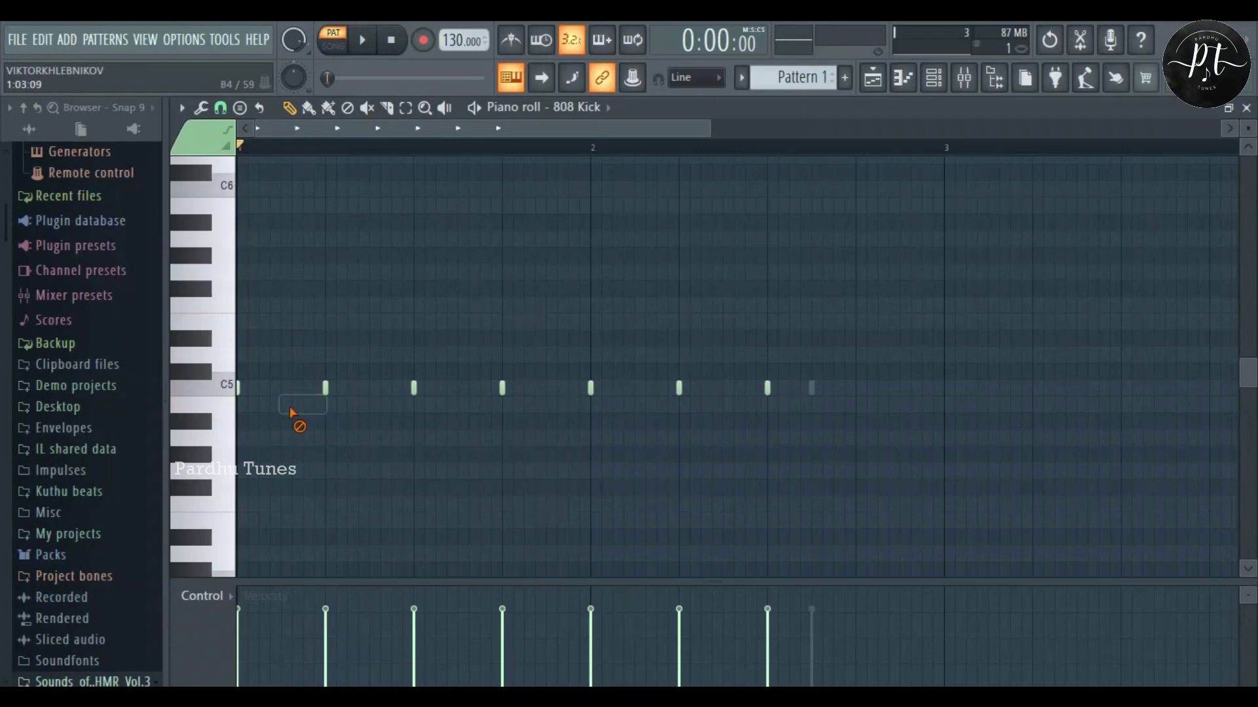
left_click(1246, 108)
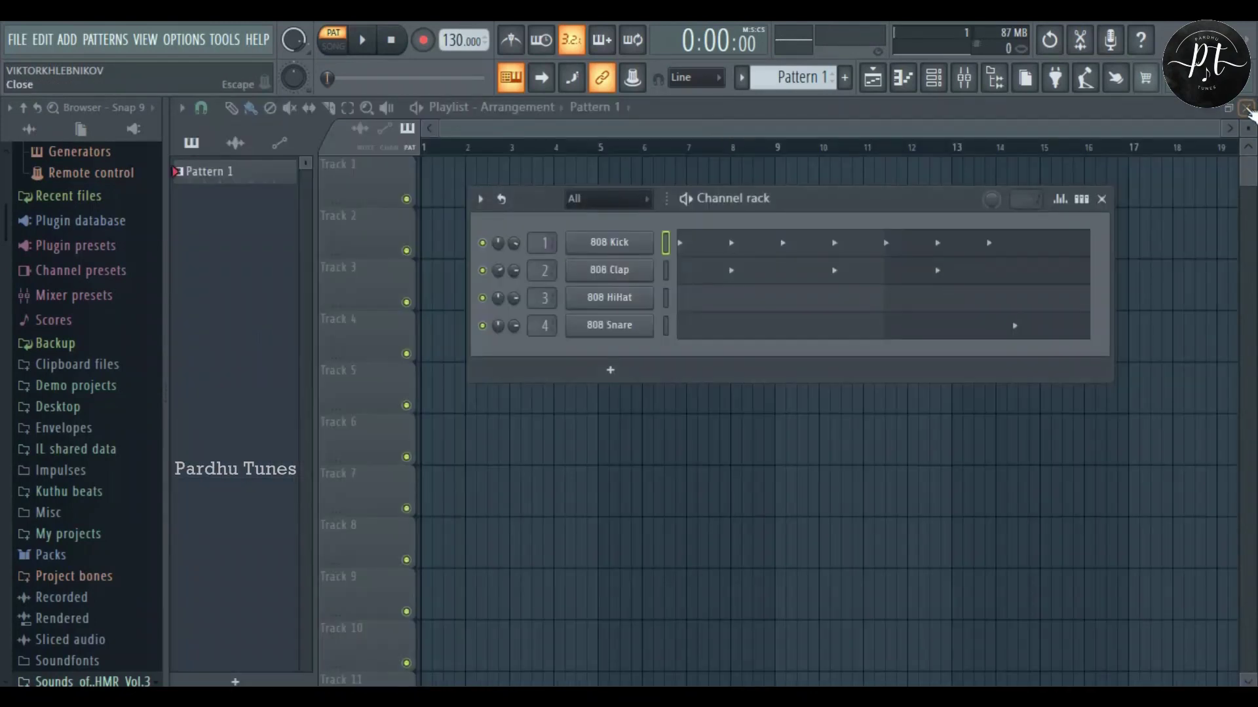
left_click(1081, 199)
Step: Show the 808 Kick's step velocities as bars in the graph editor
left_click(1060, 199)
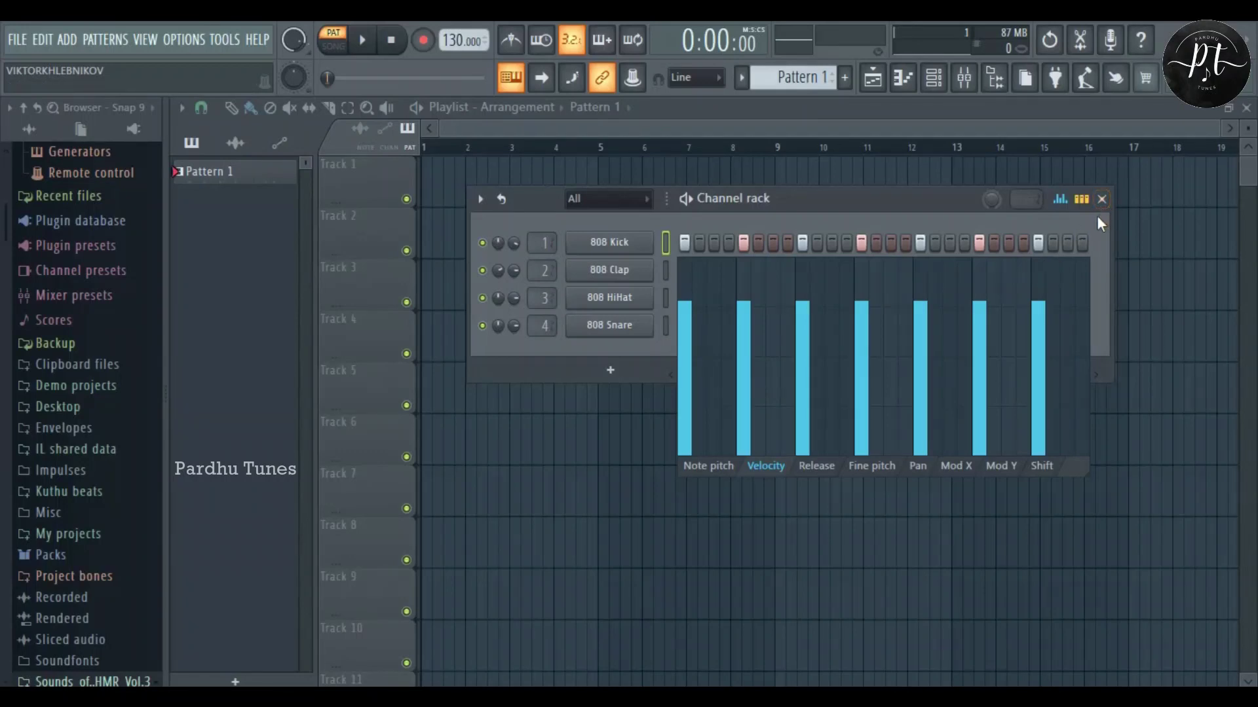
Step: Hide the velocity graph and add 808 HiHat hits mid-row and near the end while playing
left_click(1060, 198)
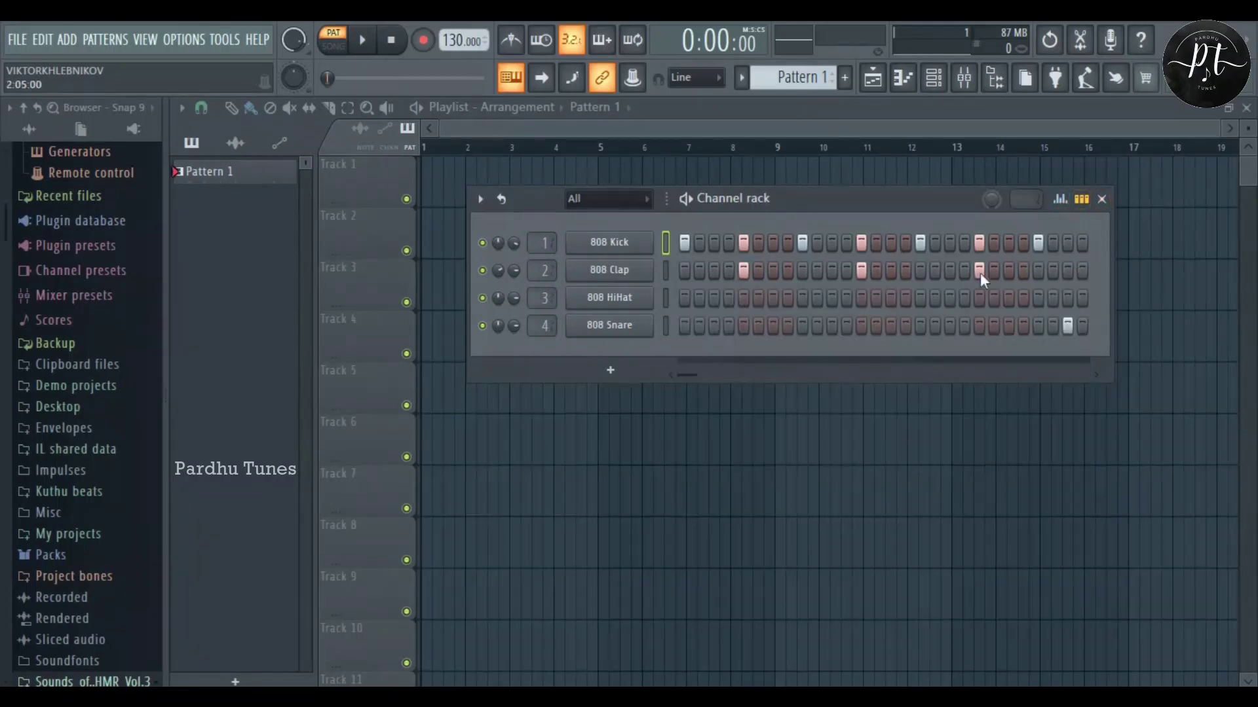
left_click(1065, 299)
key("space")
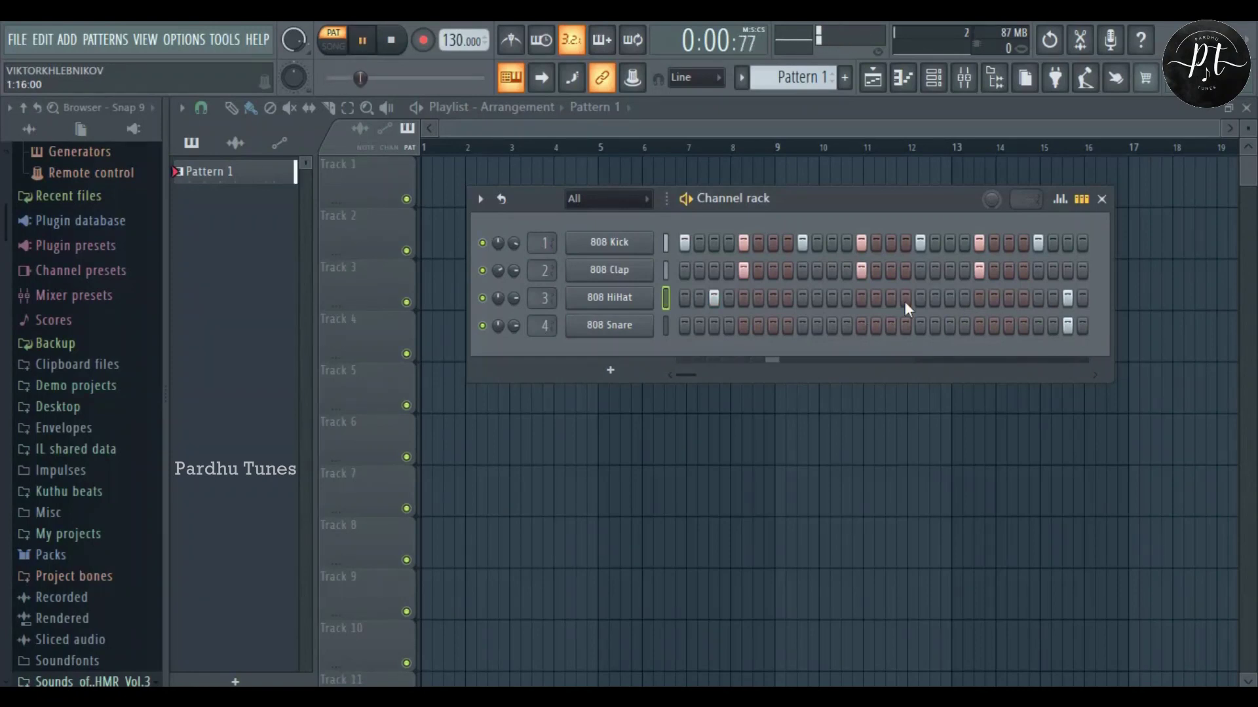
left_click(832, 299)
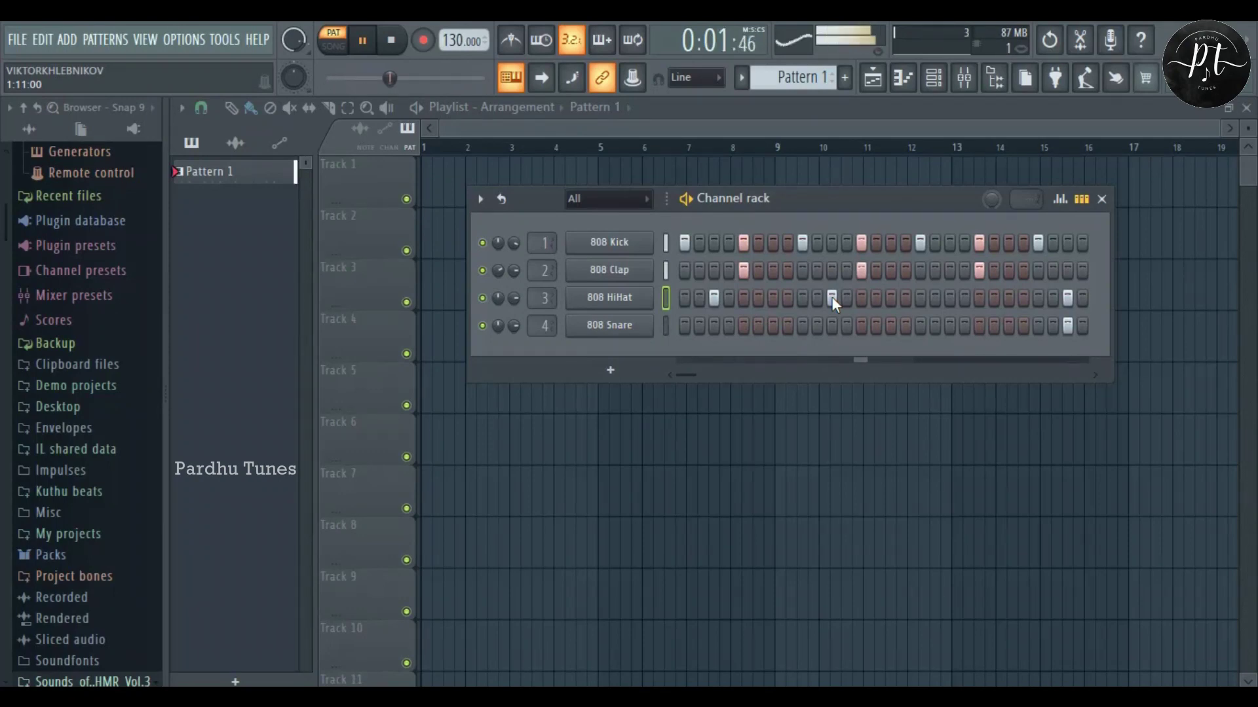
key("space")
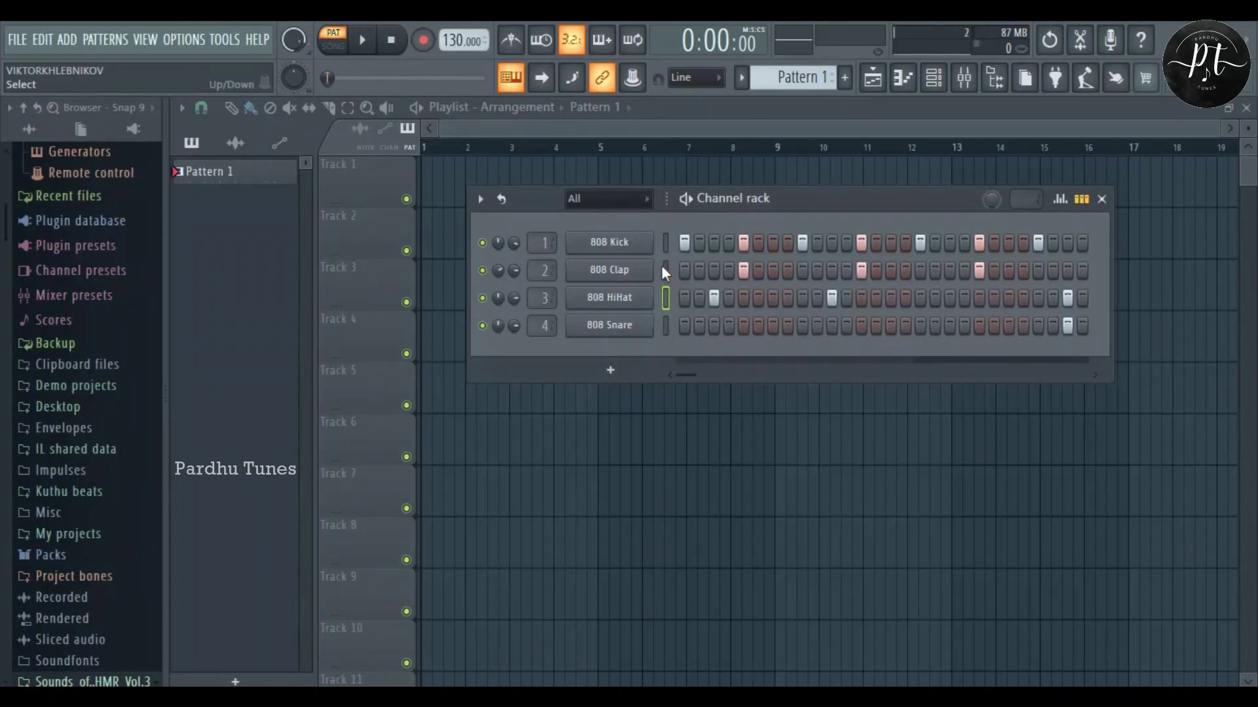
Step: Select 808 Kick, 808 Clap and 808 HiHat and choose Group selected from the rack options
left_click(669, 243)
left_click_drag(661, 325, 670, 266)
left_click(481, 200)
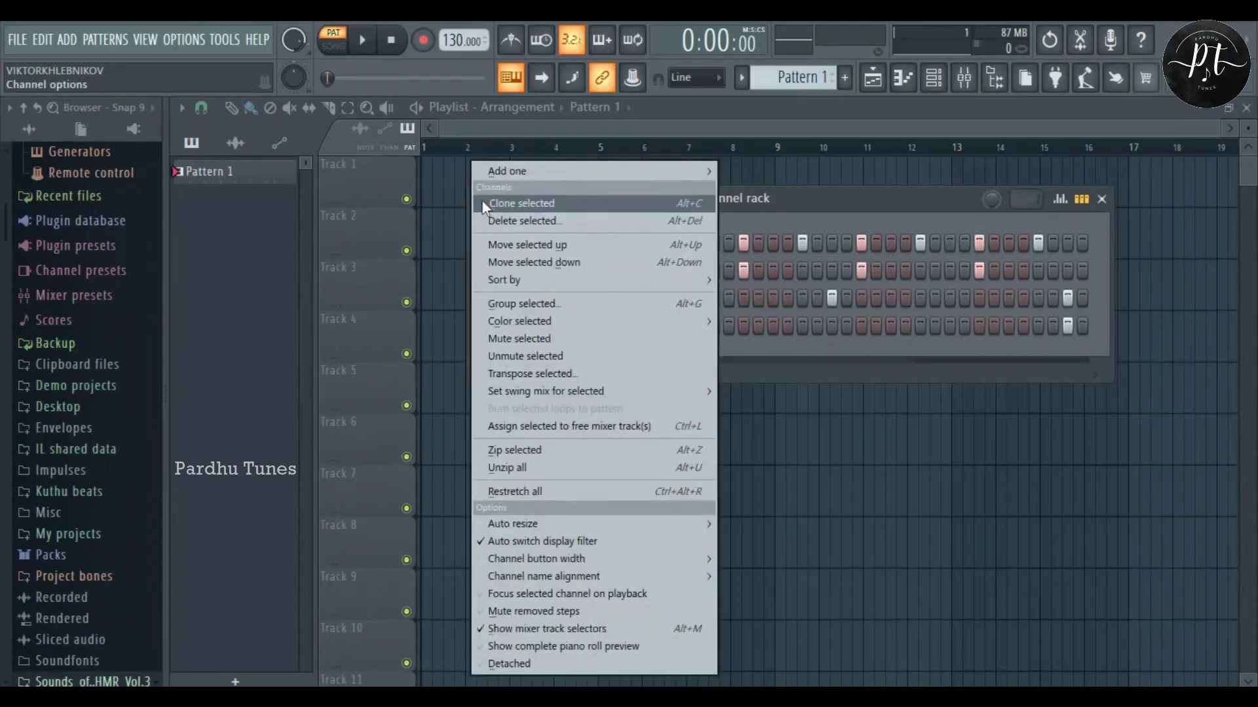
mouse_move(553, 393)
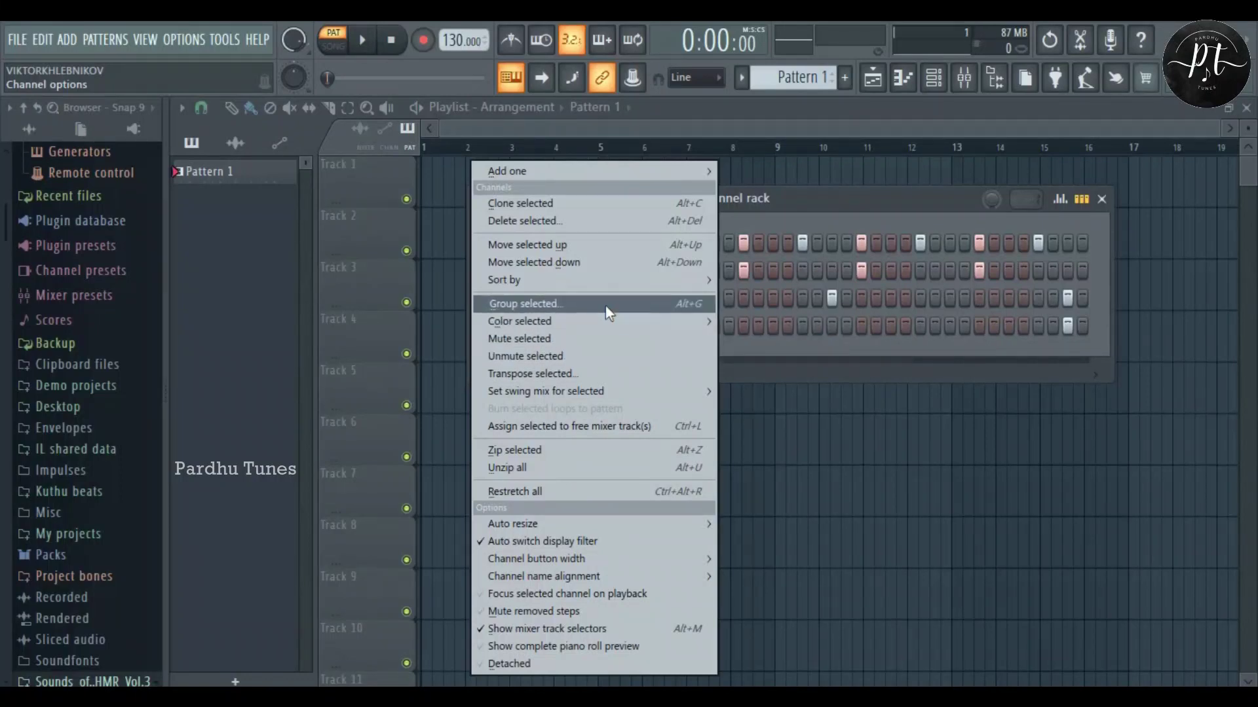
left_click(605, 305)
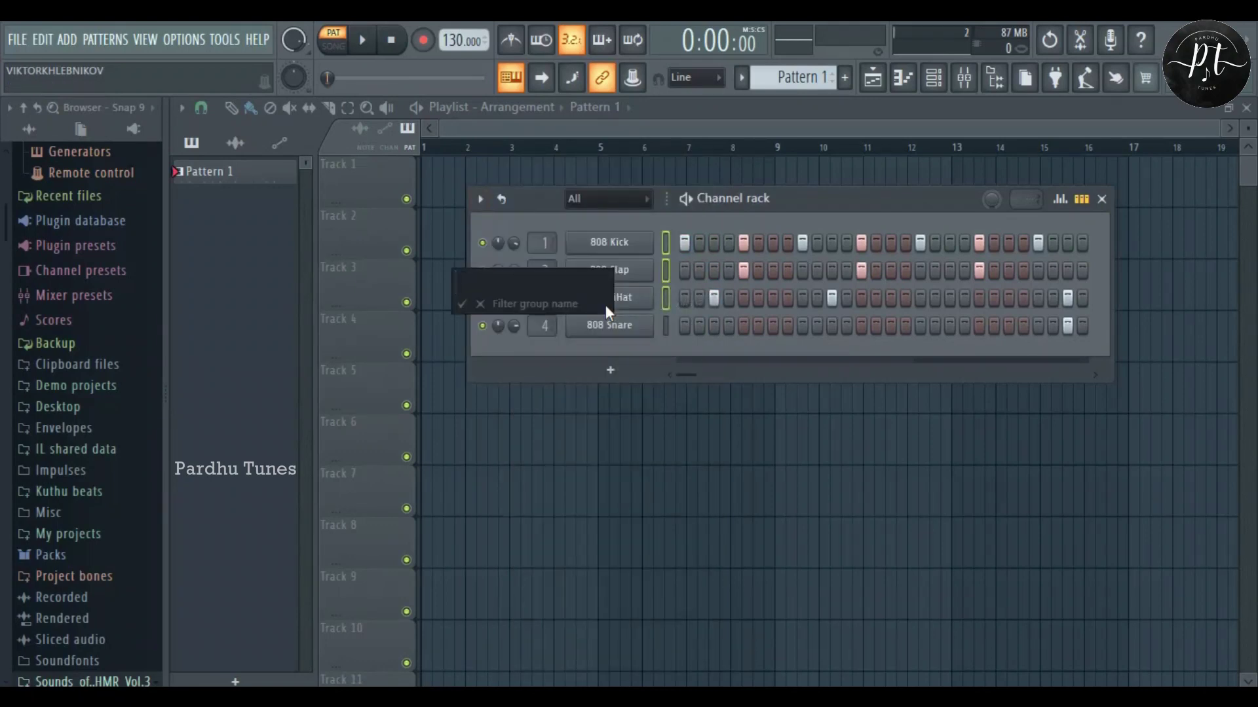
Step: Name the new group 'Drums', then switch the group filter to All
type("Drums")
key("Return")
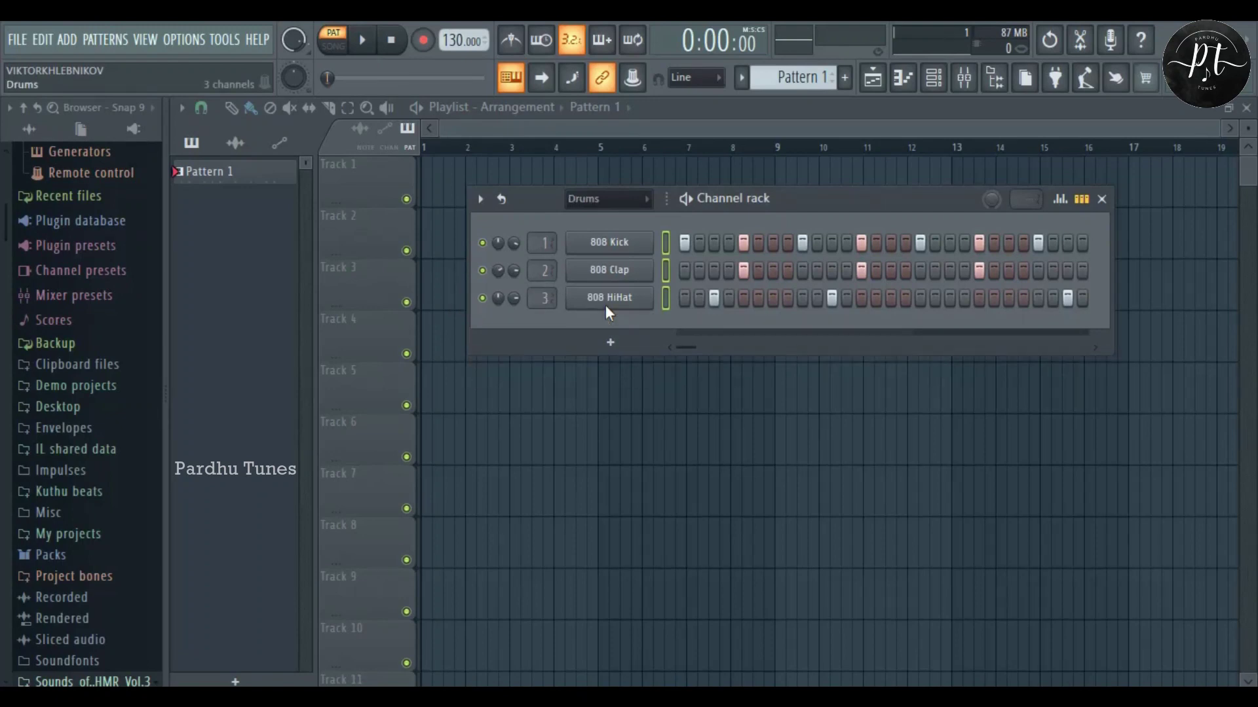
left_click(636, 199)
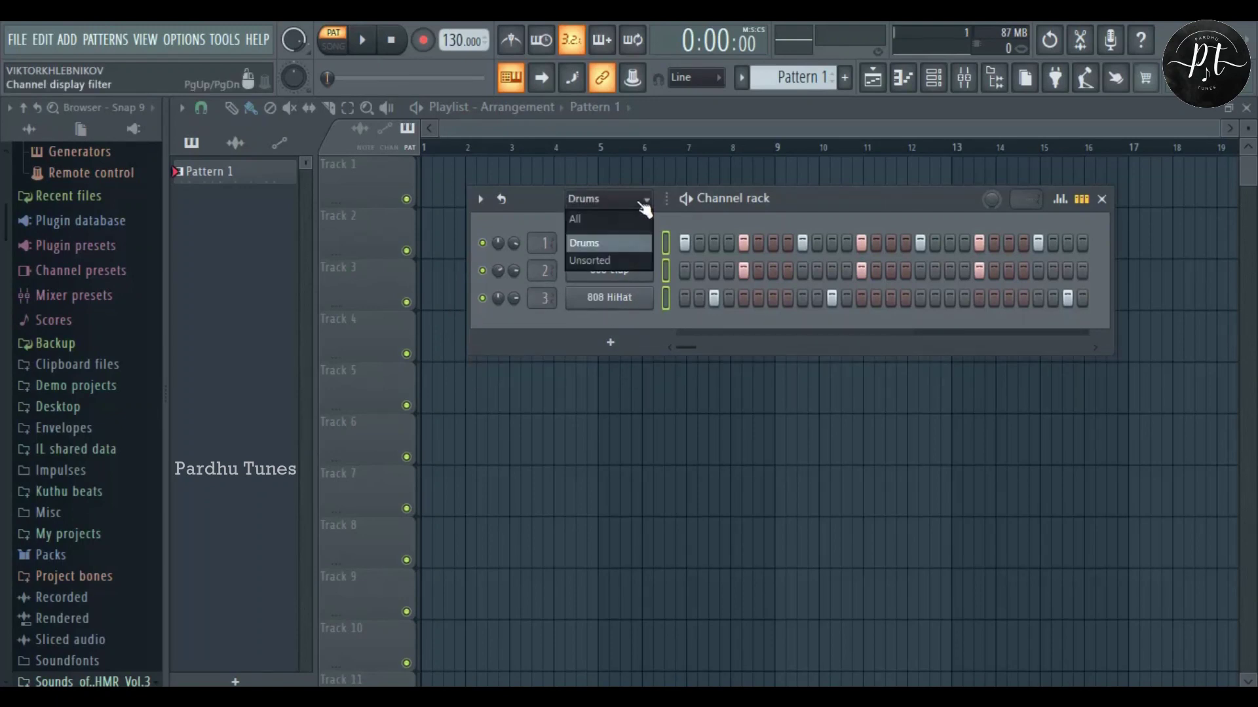
left_click(602, 240)
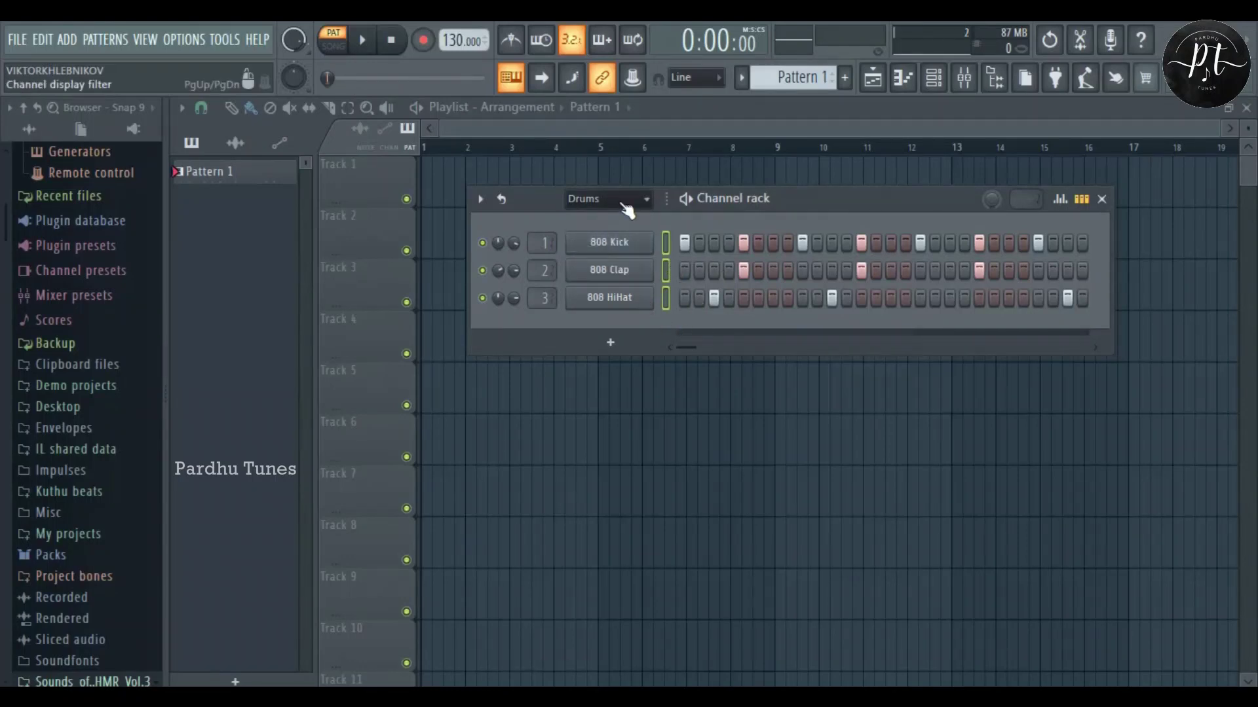
left_click(644, 199)
left_click(615, 221)
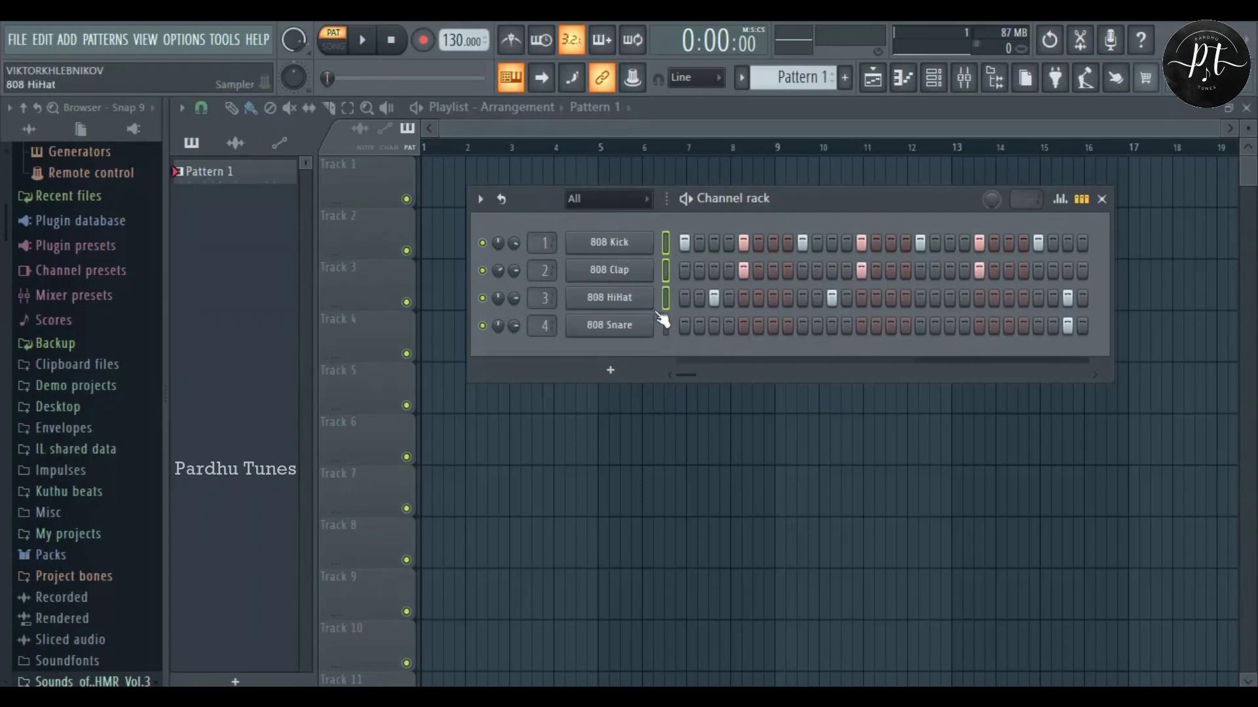
Step: Colour the selected Drums channels with a red gradient and list all channels again
left_click(480, 198)
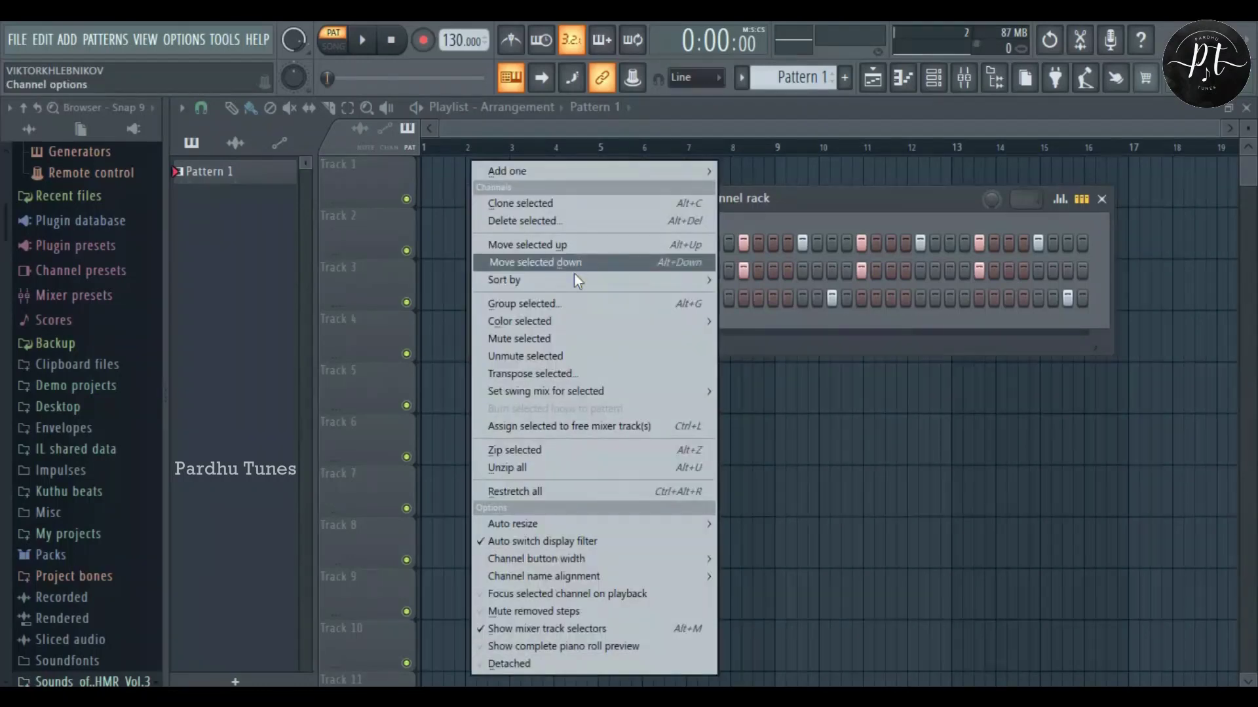
mouse_move(569, 325)
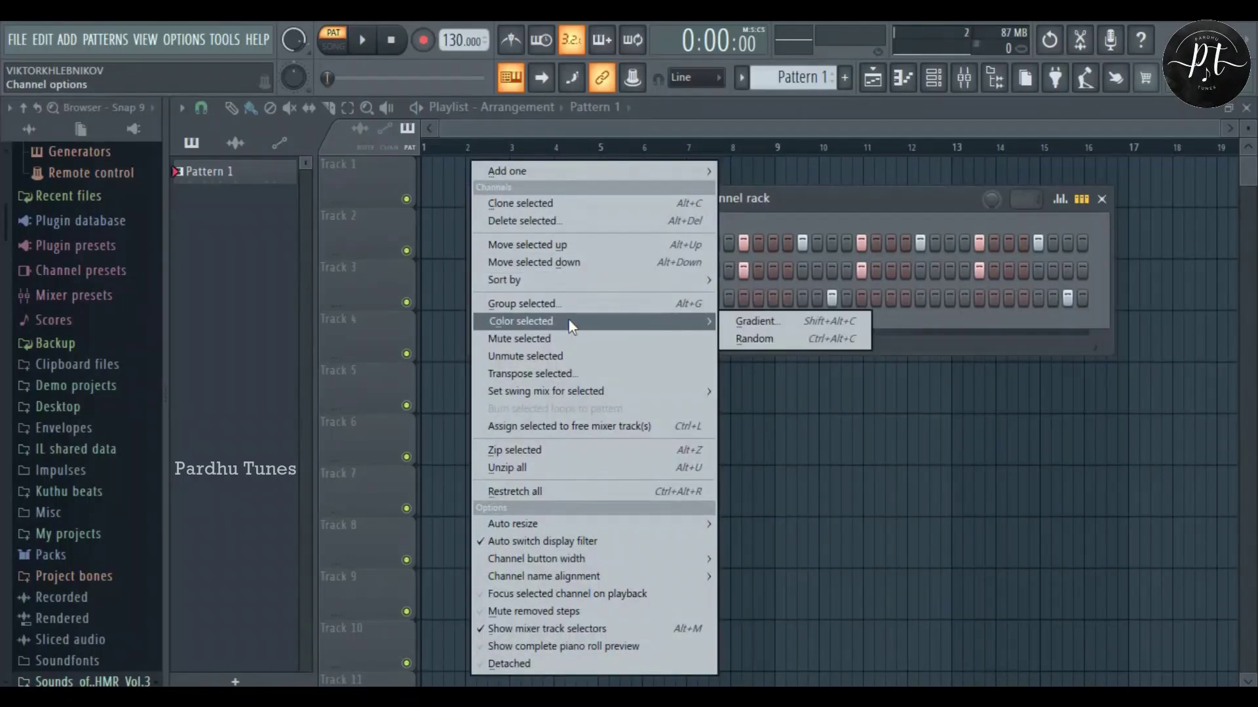
left_click(746, 321)
left_click(1067, 308)
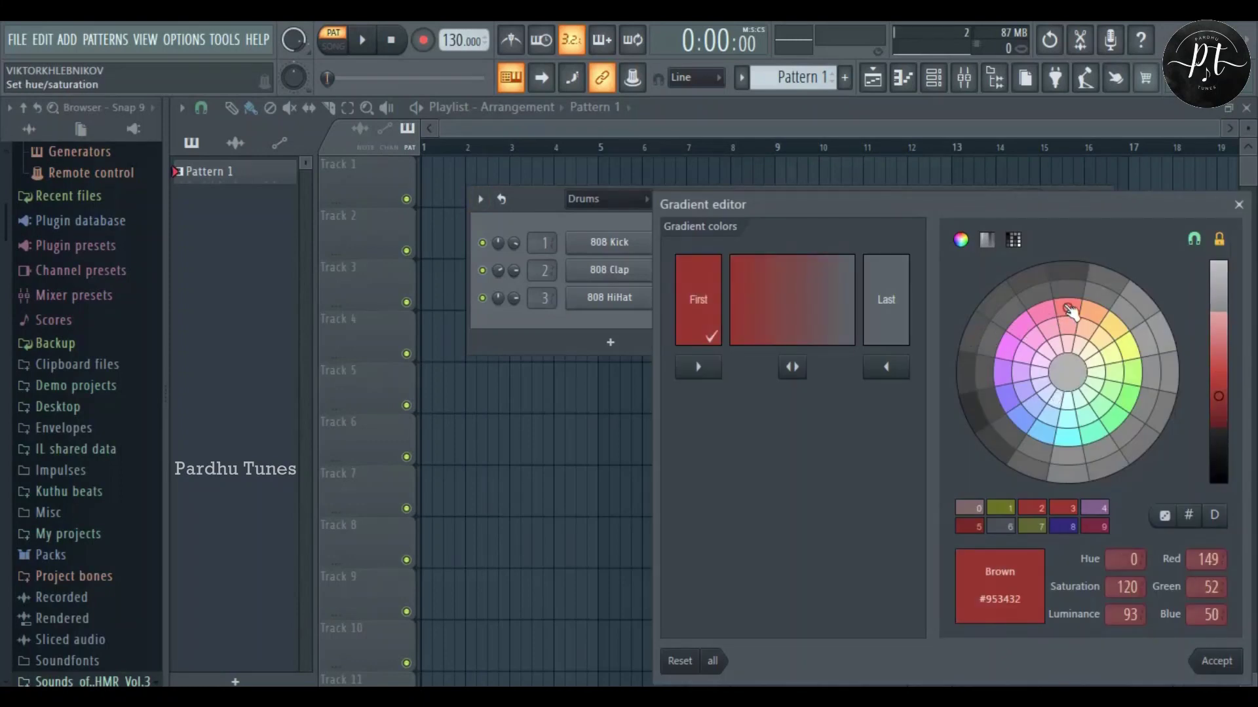
left_click(1215, 662)
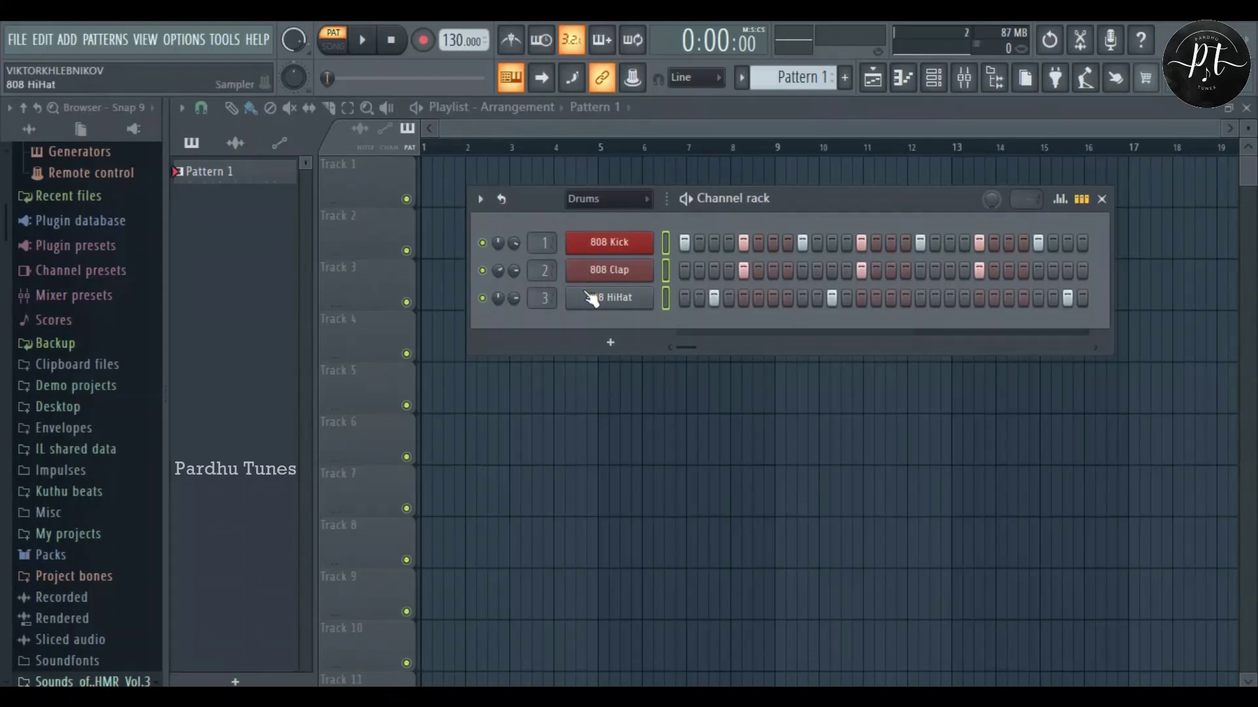
left_click(480, 198)
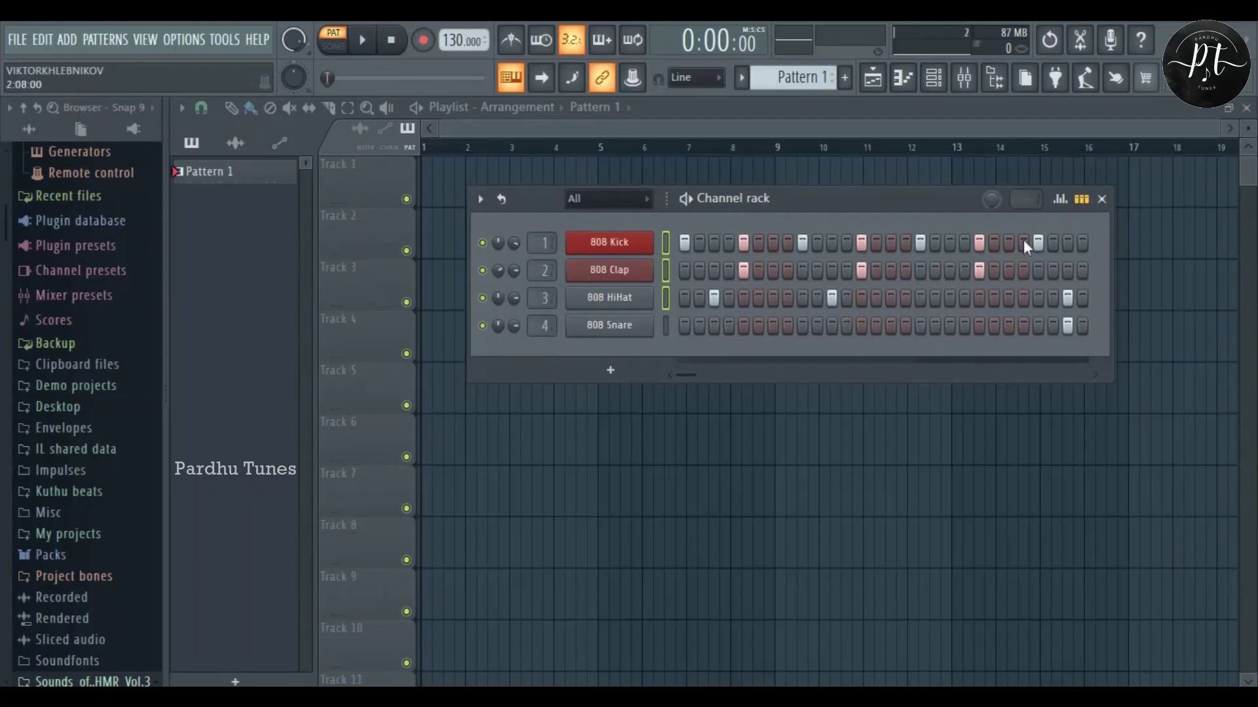
Step: Lower three alternate 808 Kick hits to just over half velocity, then play the pattern
left_click(1059, 201)
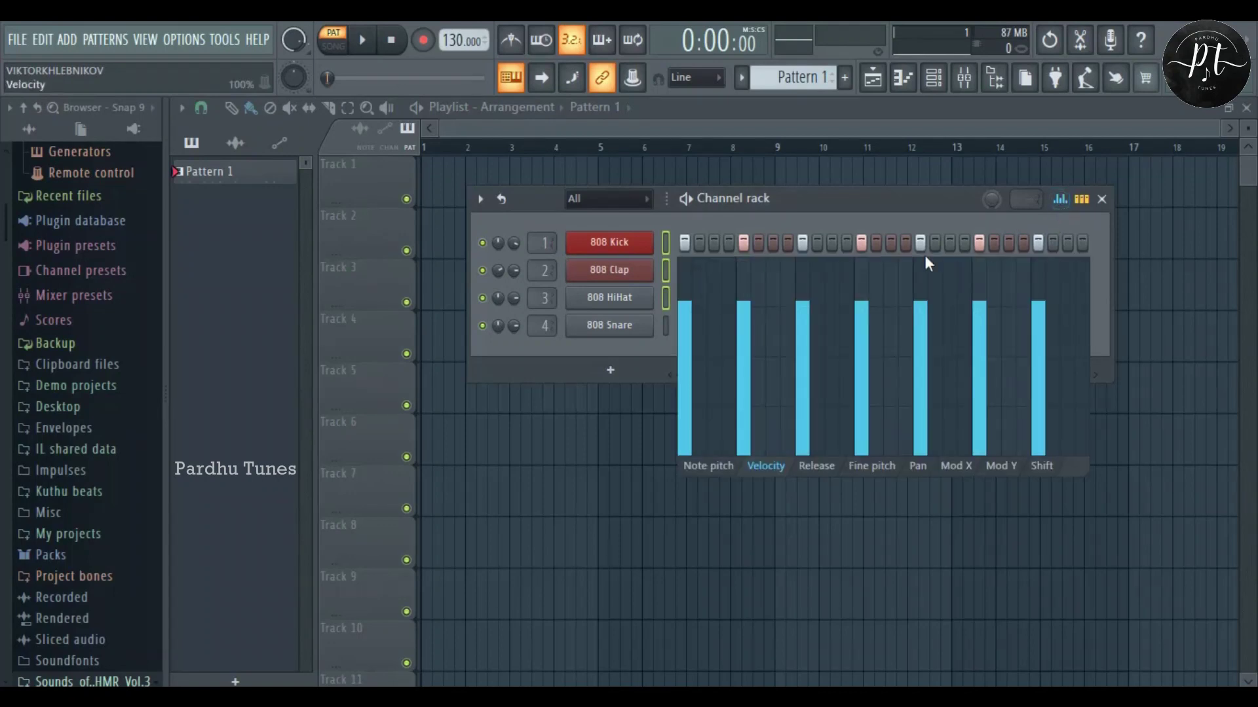
left_click(743, 348)
left_click(861, 354)
left_click(979, 348)
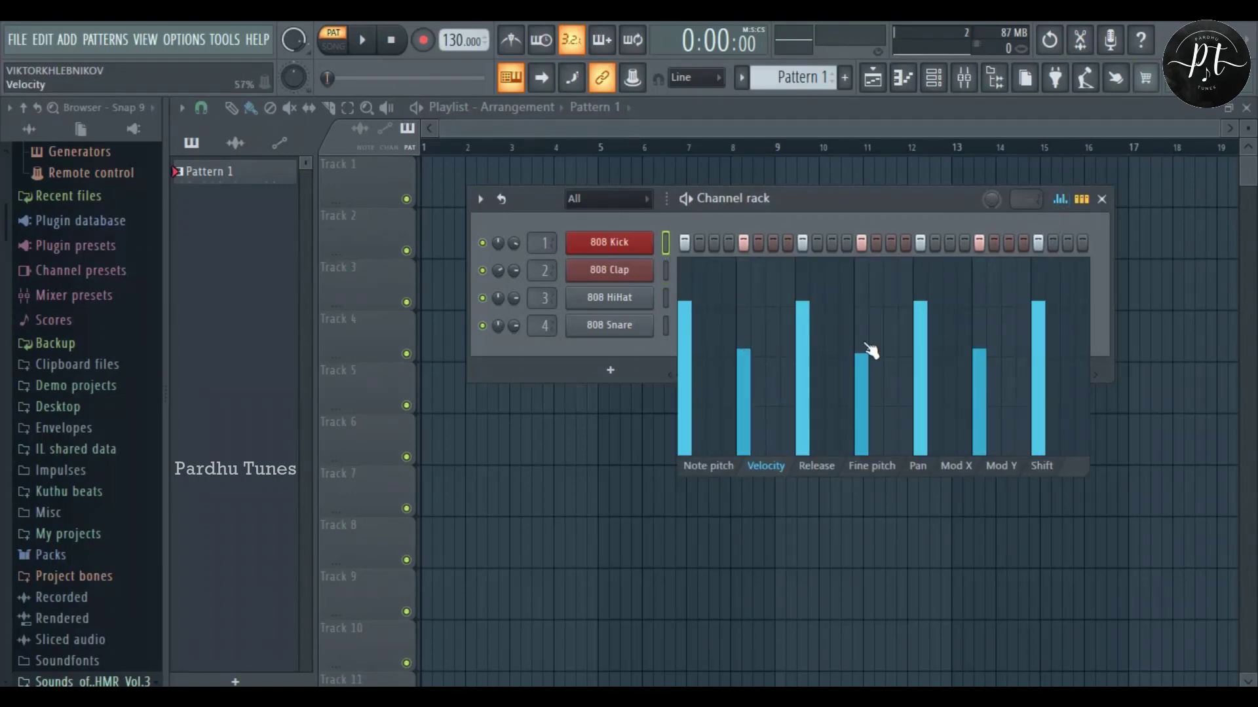
key("space")
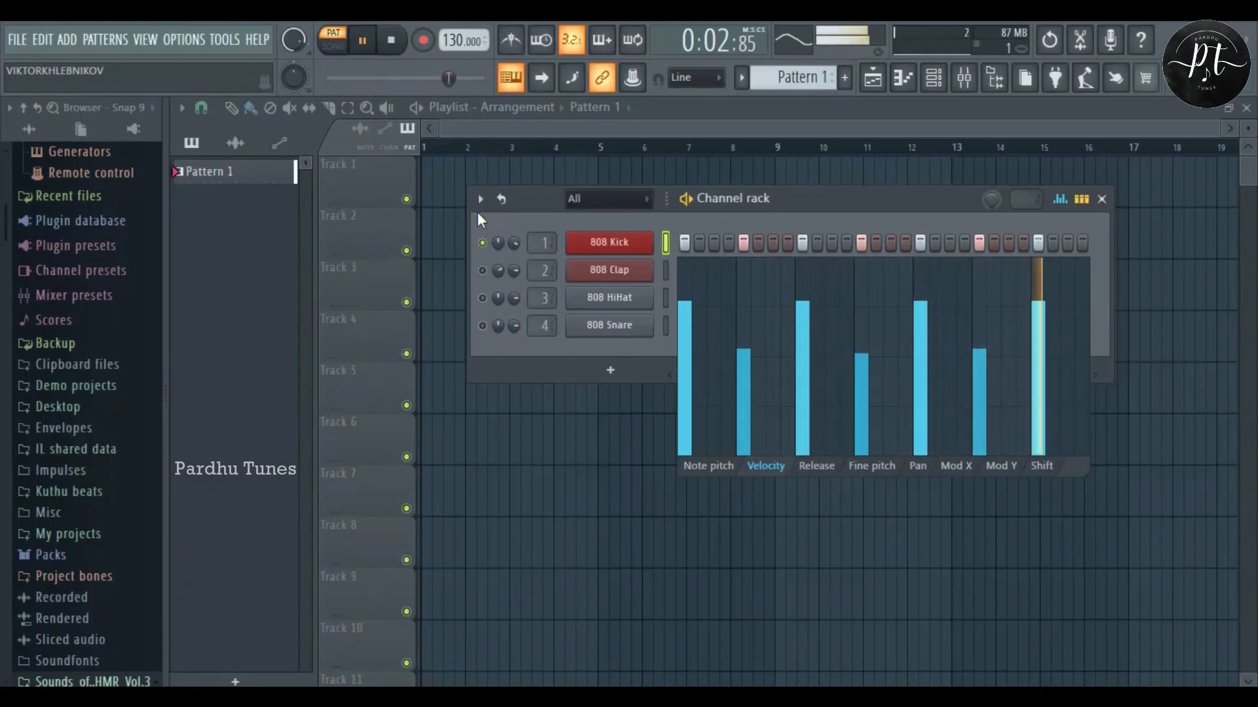
key("space")
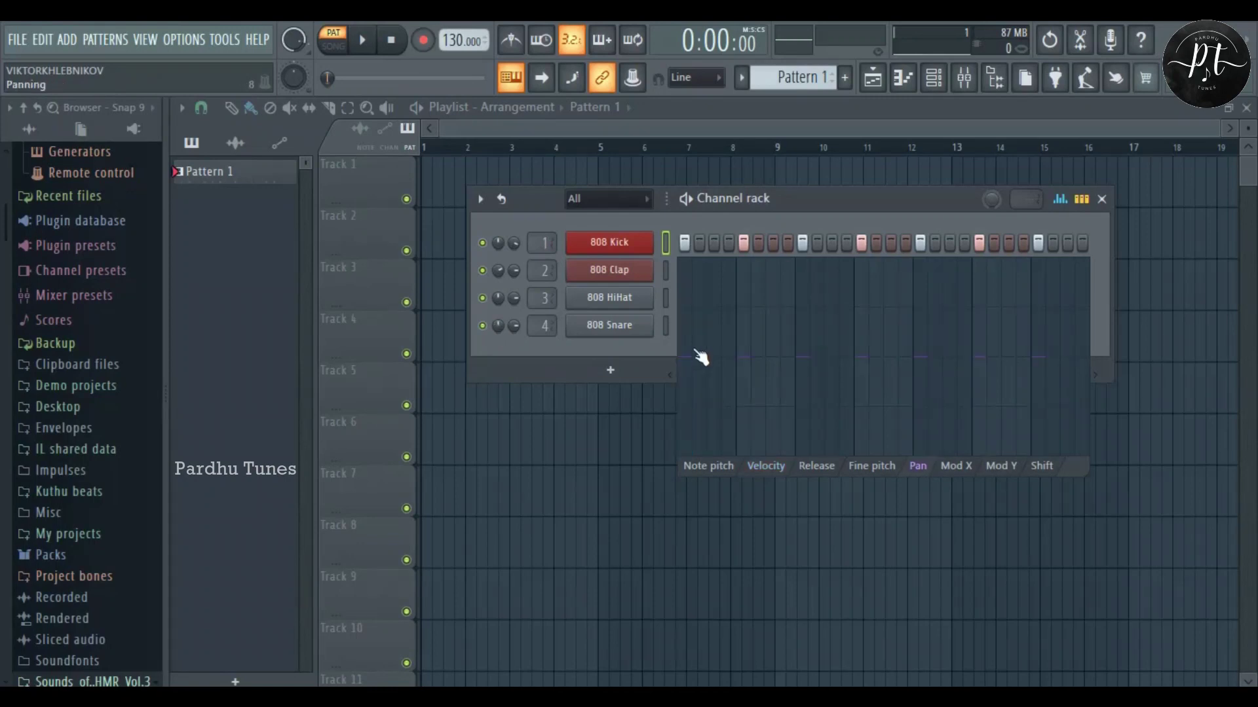
Step: Pan the 808 Kick hits alternately left and right, solo the kick, and play it back
left_click_drag(691, 344, 689, 318)
mouse_move(752, 385)
left_mouse_down()
mouse_move(805, 351)
mouse_move(811, 287)
mouse_move(813, 314)
mouse_move(867, 359)
mouse_move(902, 368)
mouse_move(869, 393)
mouse_move(968, 338)
mouse_move(985, 398)
mouse_move(1044, 332)
left_mouse_up()
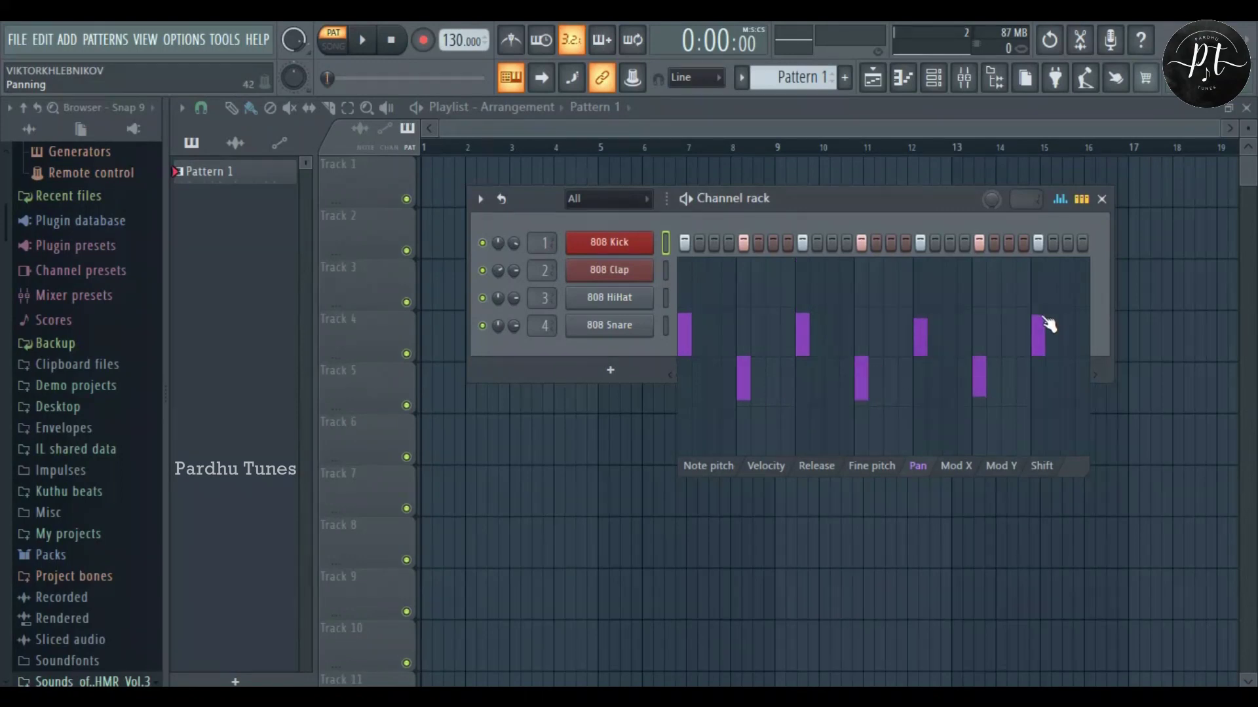
right_click(483, 243)
left_click(498, 257)
key("space")
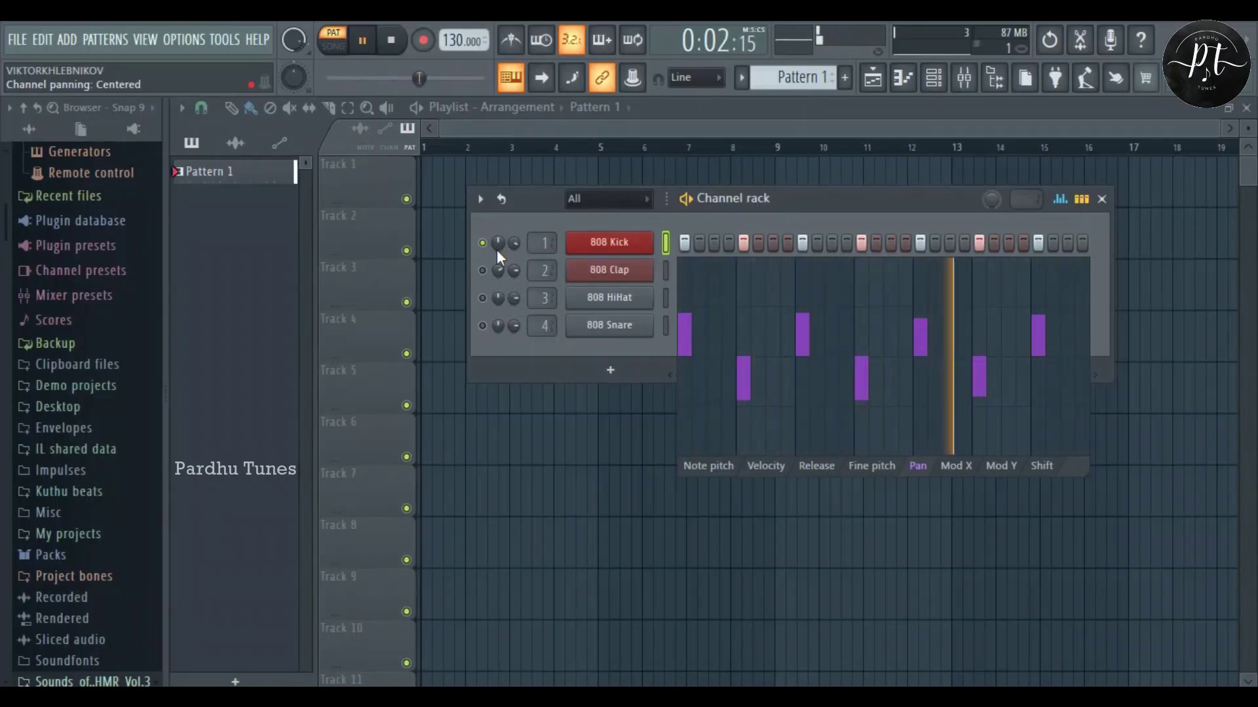
key("space")
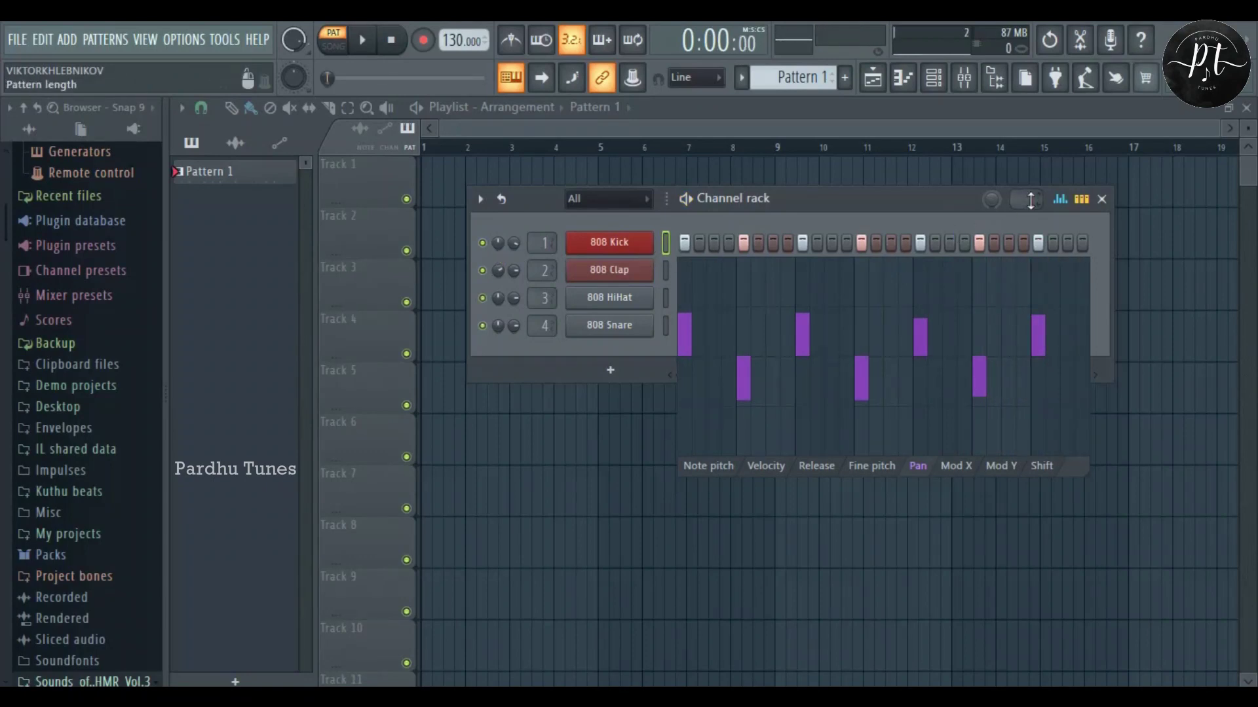
Step: Switch the step graph to Shift values and play the pattern twice
left_click(1043, 466)
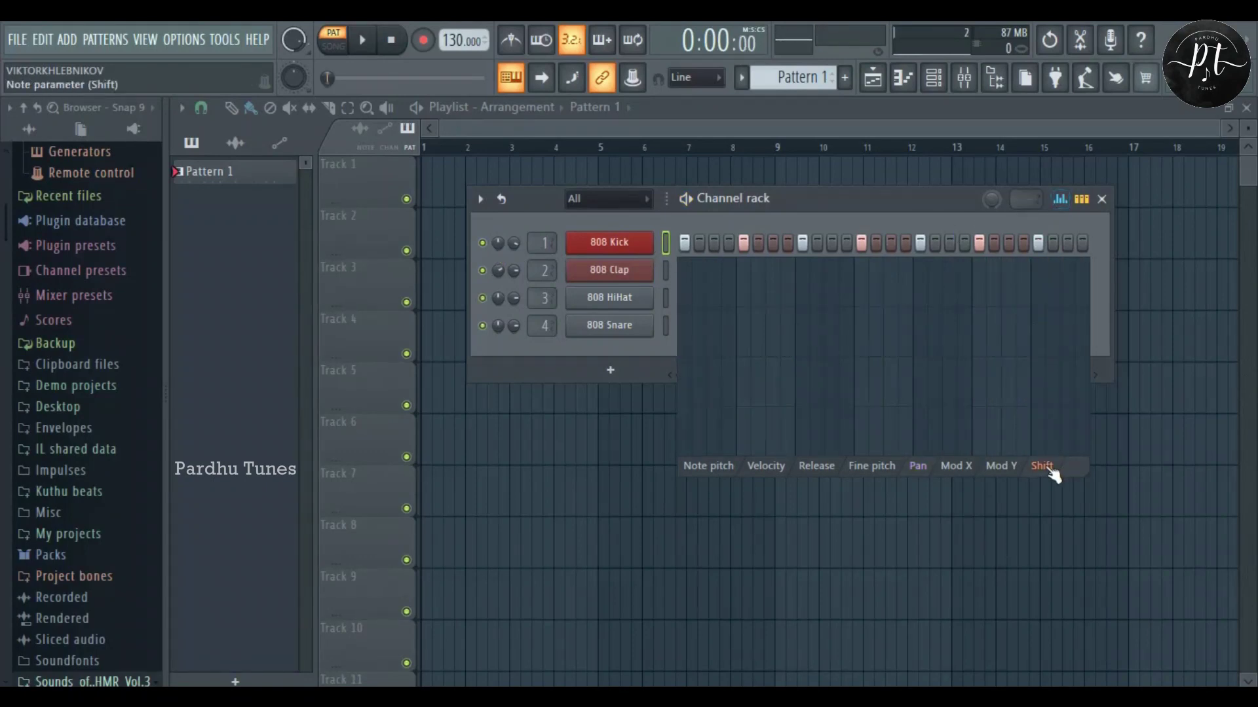
key("space")
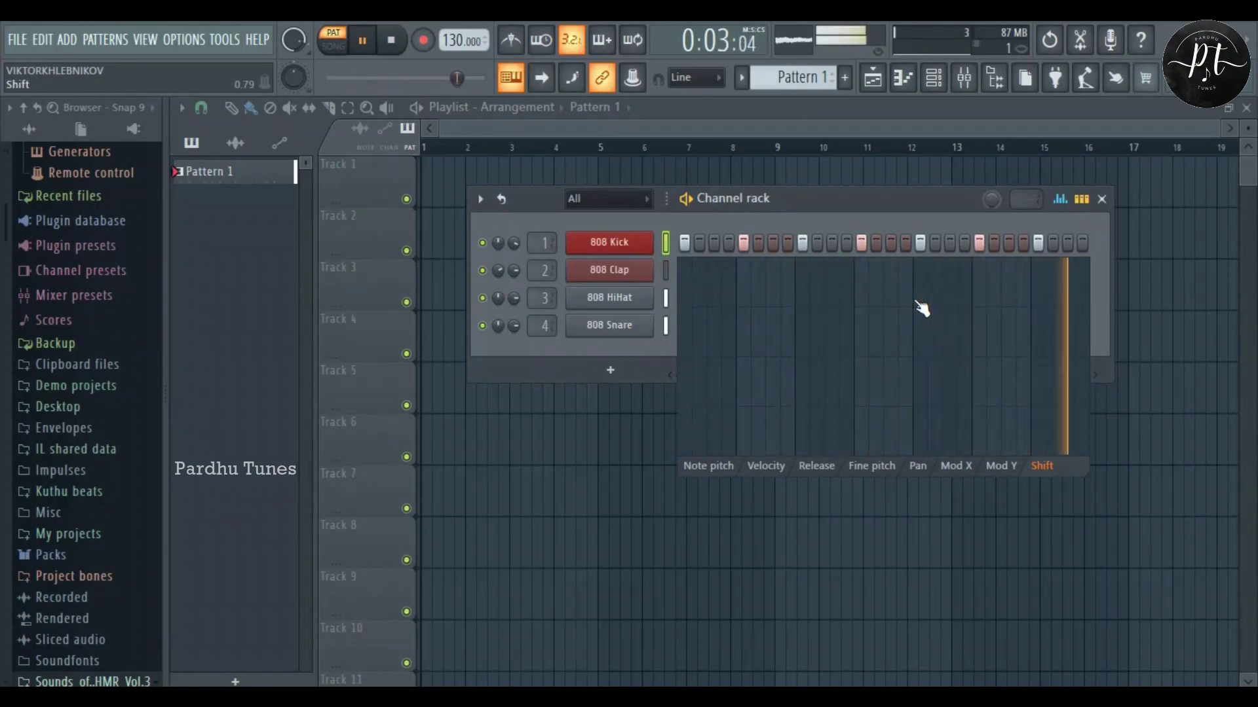
key("space")
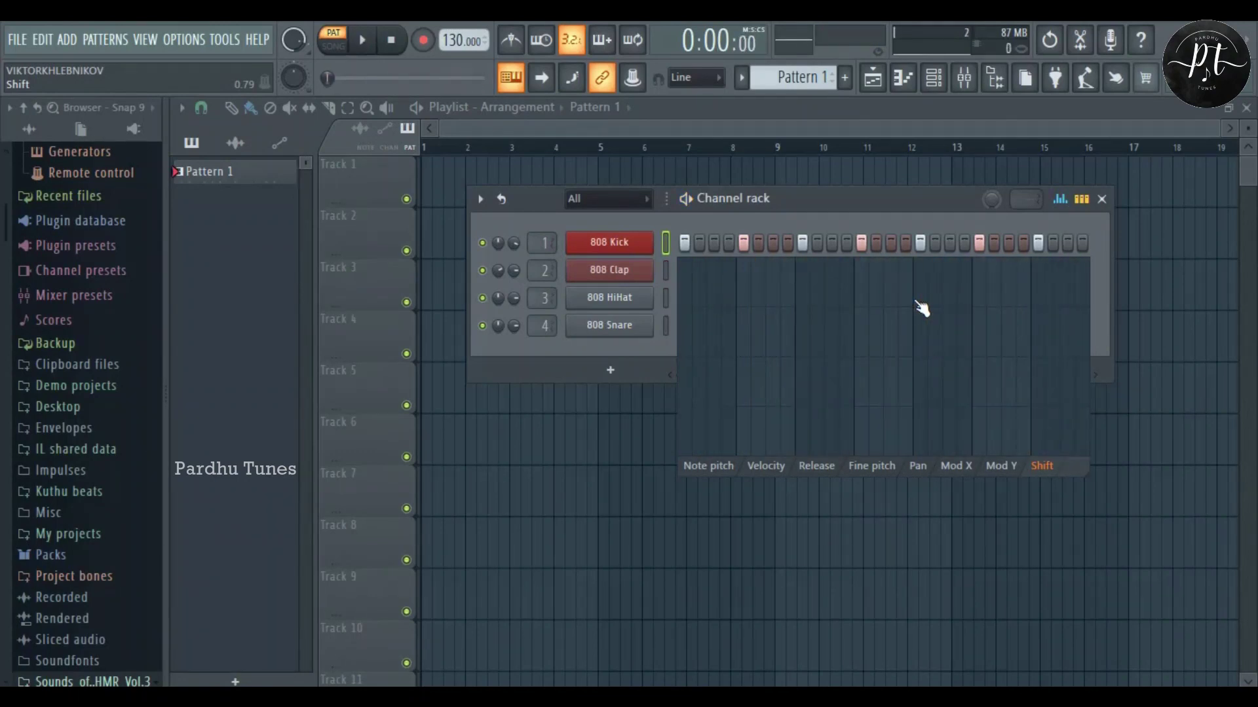
key("space")
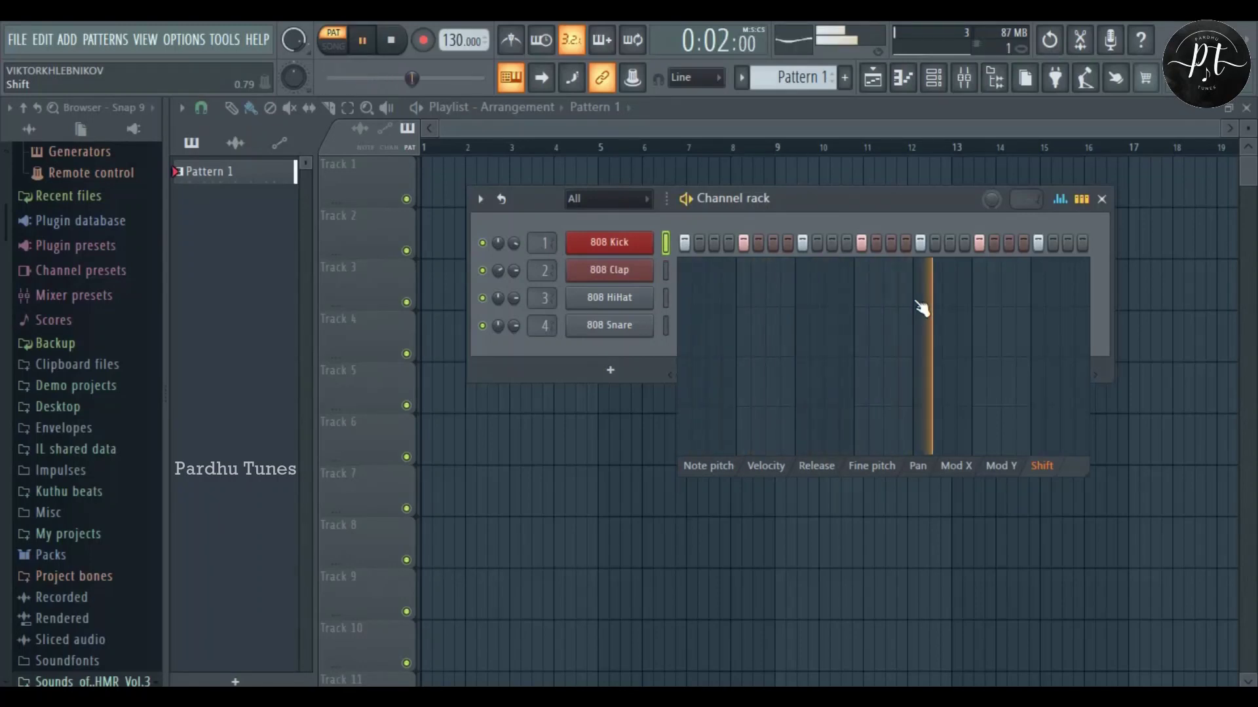
key("space")
Step: Nudge the 808 Snare's last hit slightly late, checking by playback, then close the graph
key("Down")
key("Down")
key("Down")
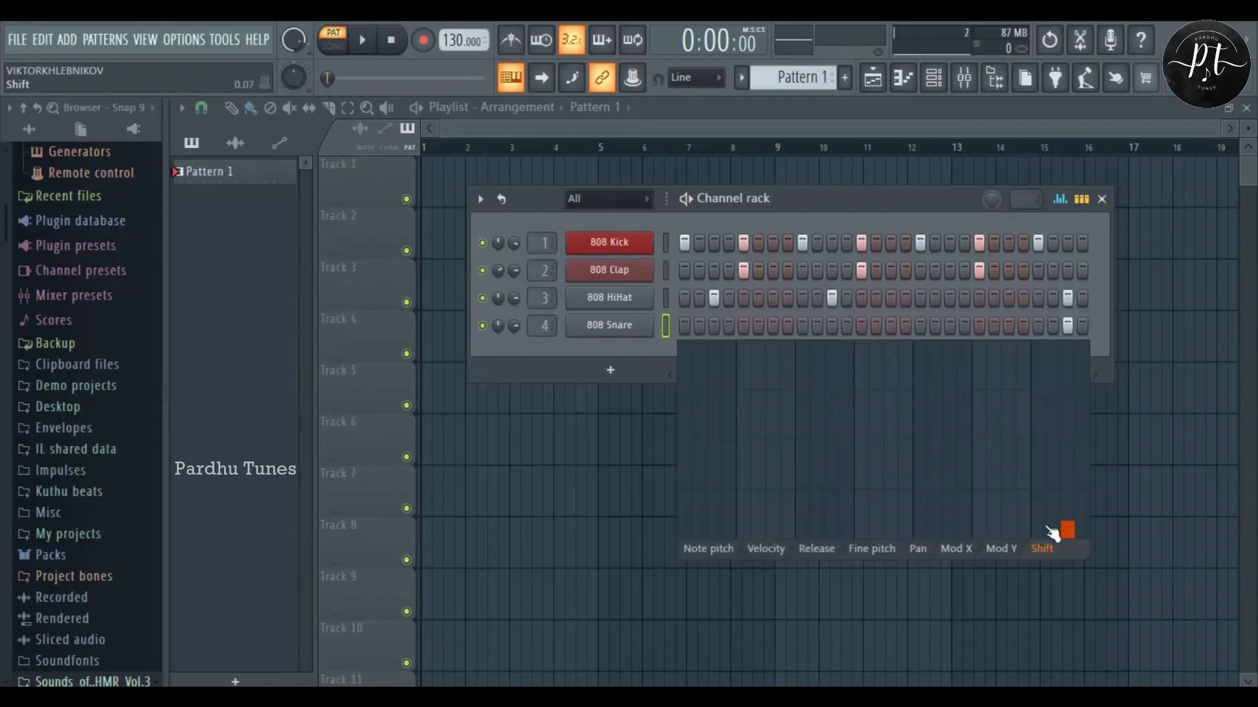
left_click_drag(1052, 532, 1055, 476)
left_click_drag(1056, 432, 1057, 390)
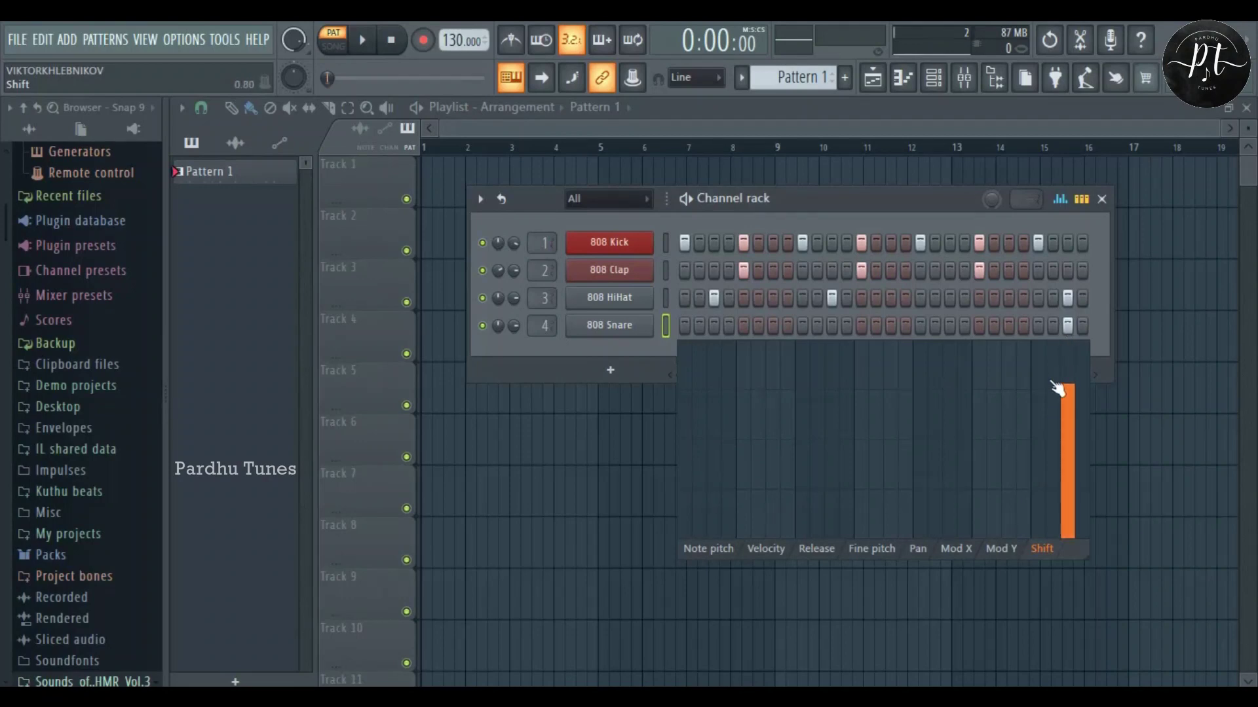
key("space")
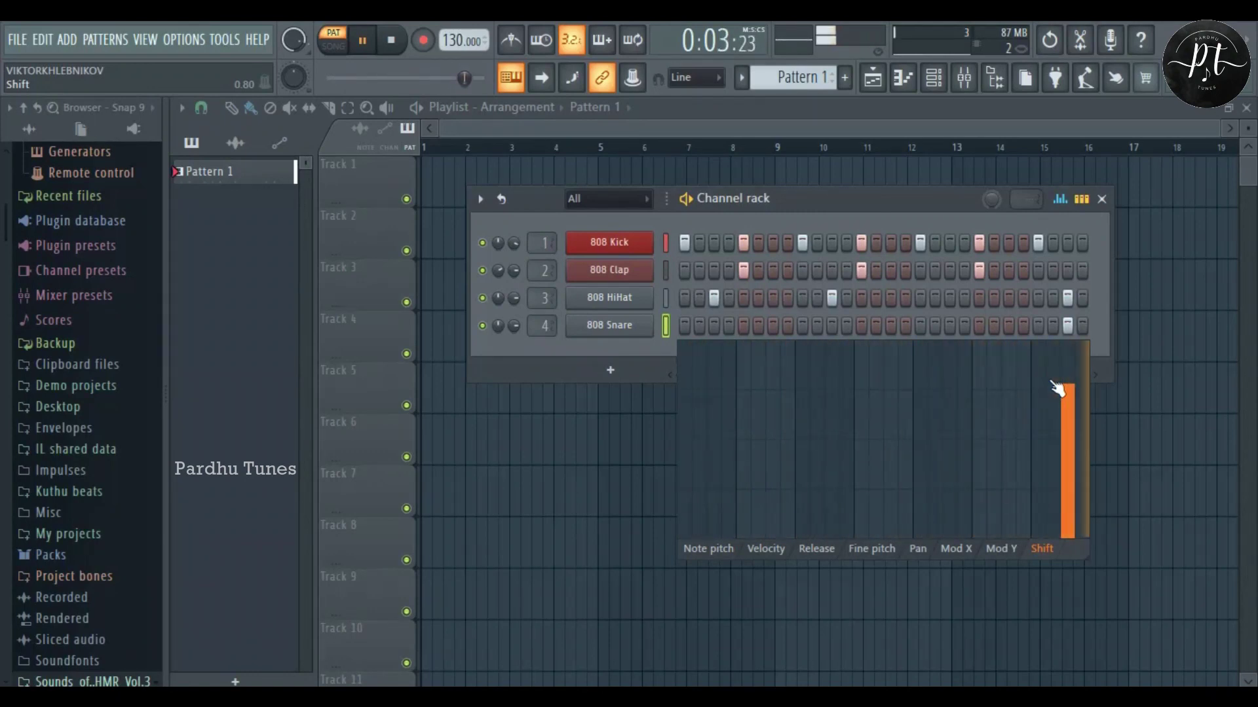
left_click_drag(1058, 388, 1070, 524)
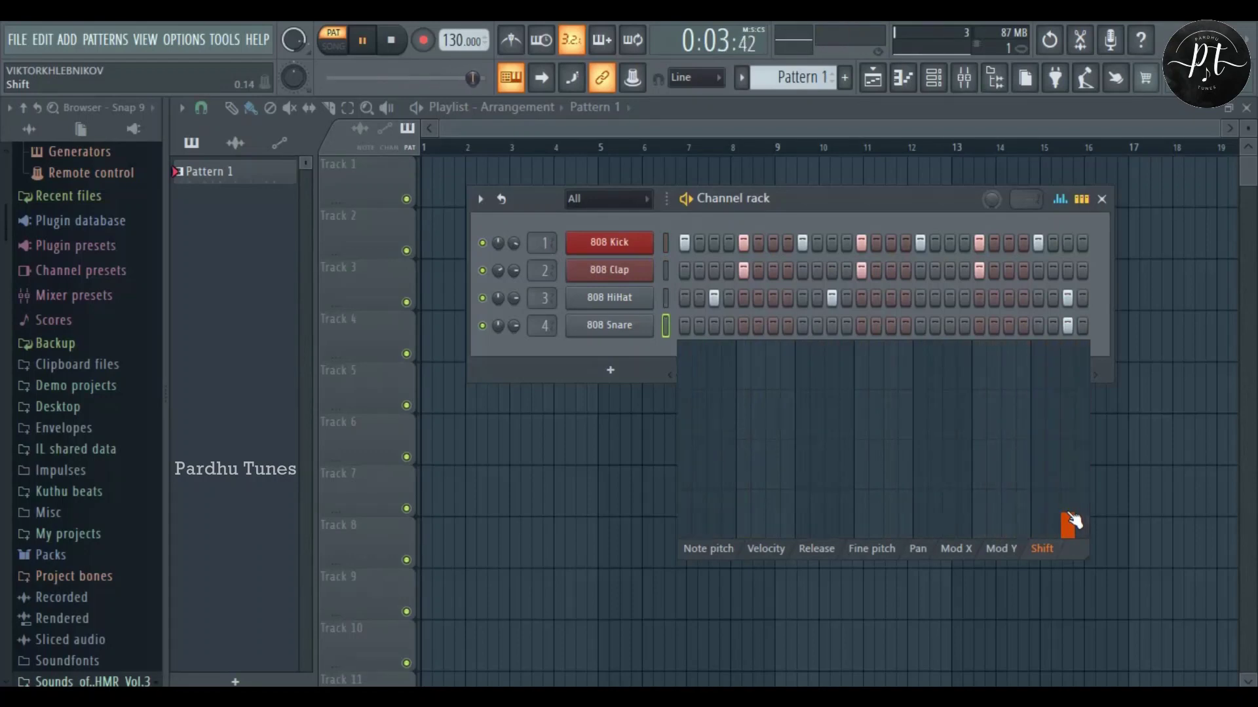
left_click_drag(1070, 522, 1069, 398)
key("space")
left_click(1060, 198)
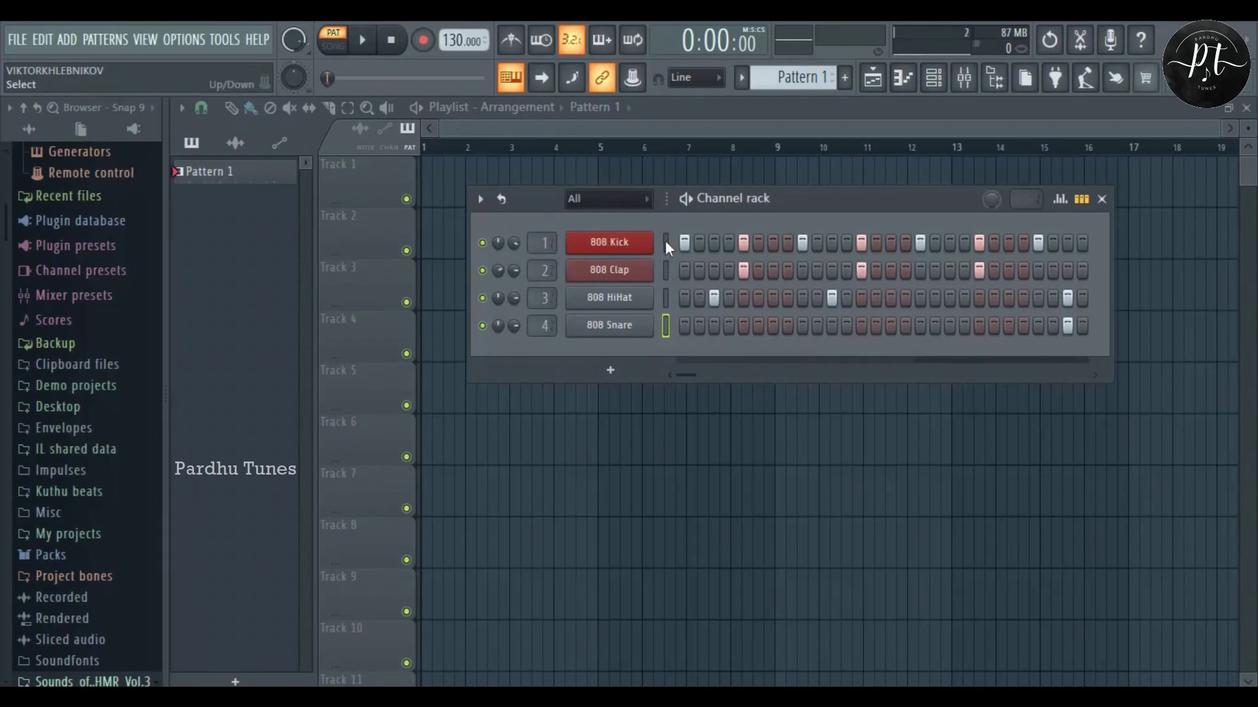
Step: Zip the selected 808 HiHat channel via the Channel rack options, then close the Kick sampler
left_click(665, 303)
left_click(480, 199)
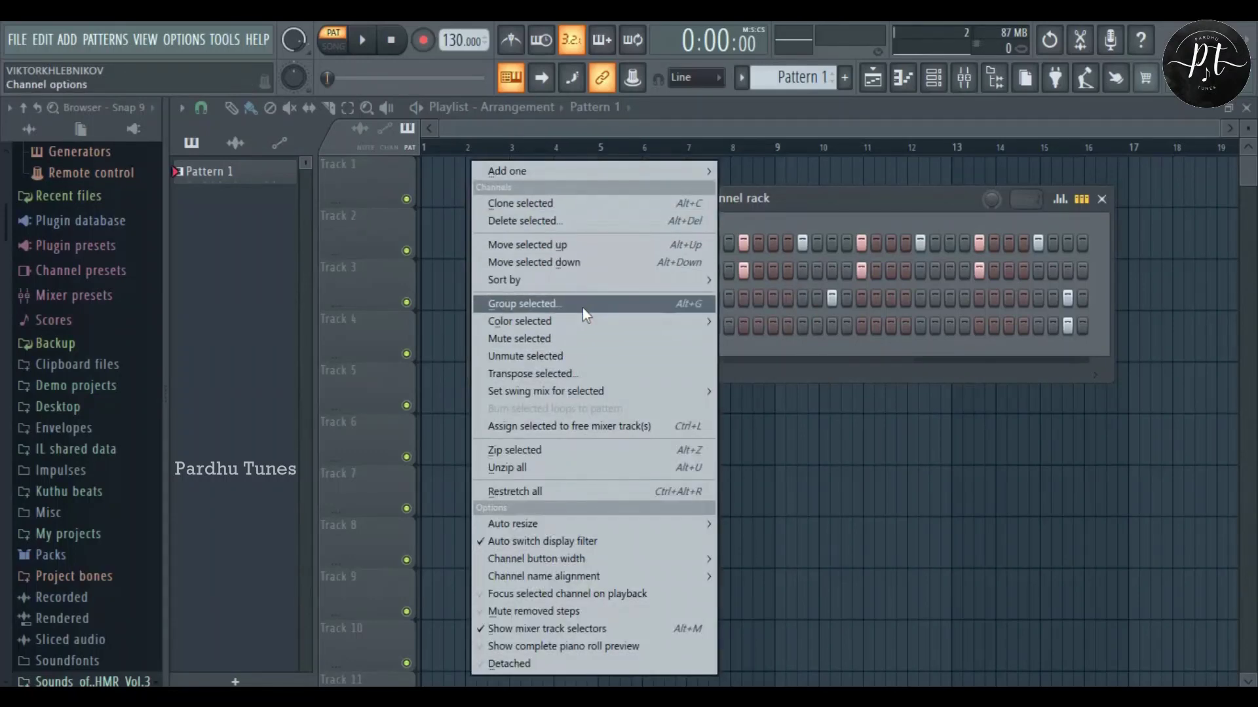
left_click(621, 450)
left_click(634, 257)
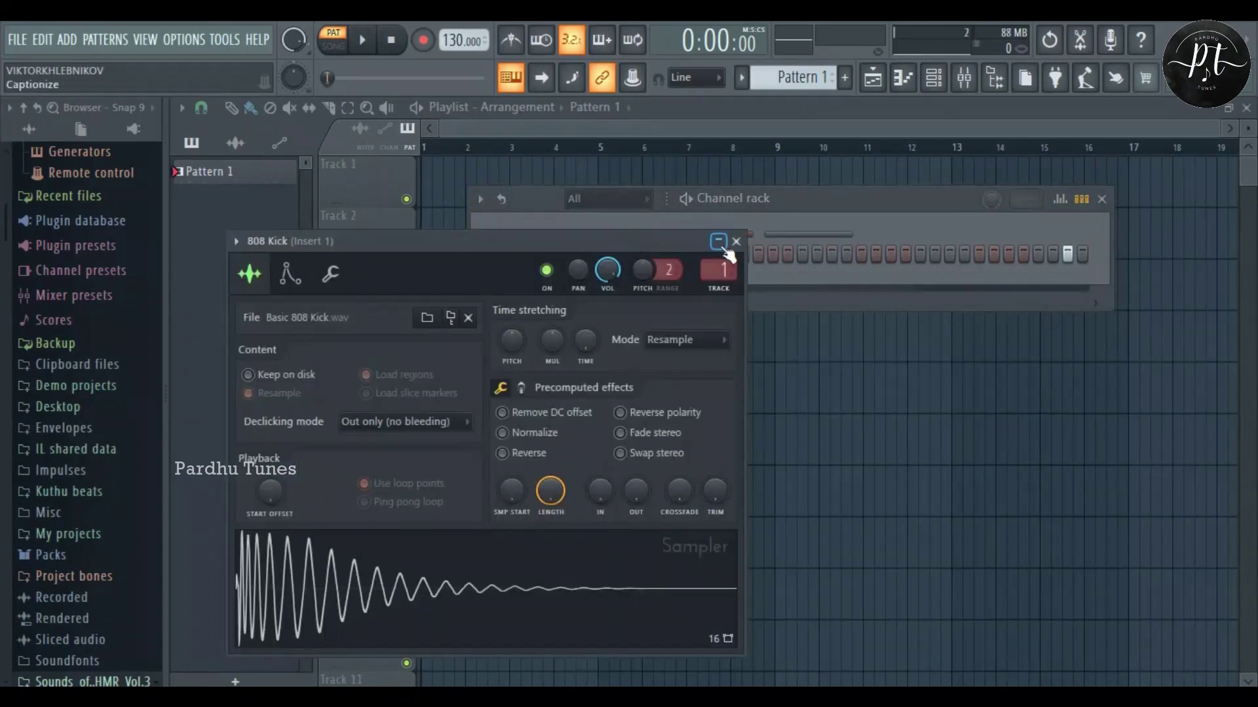
left_click(736, 241)
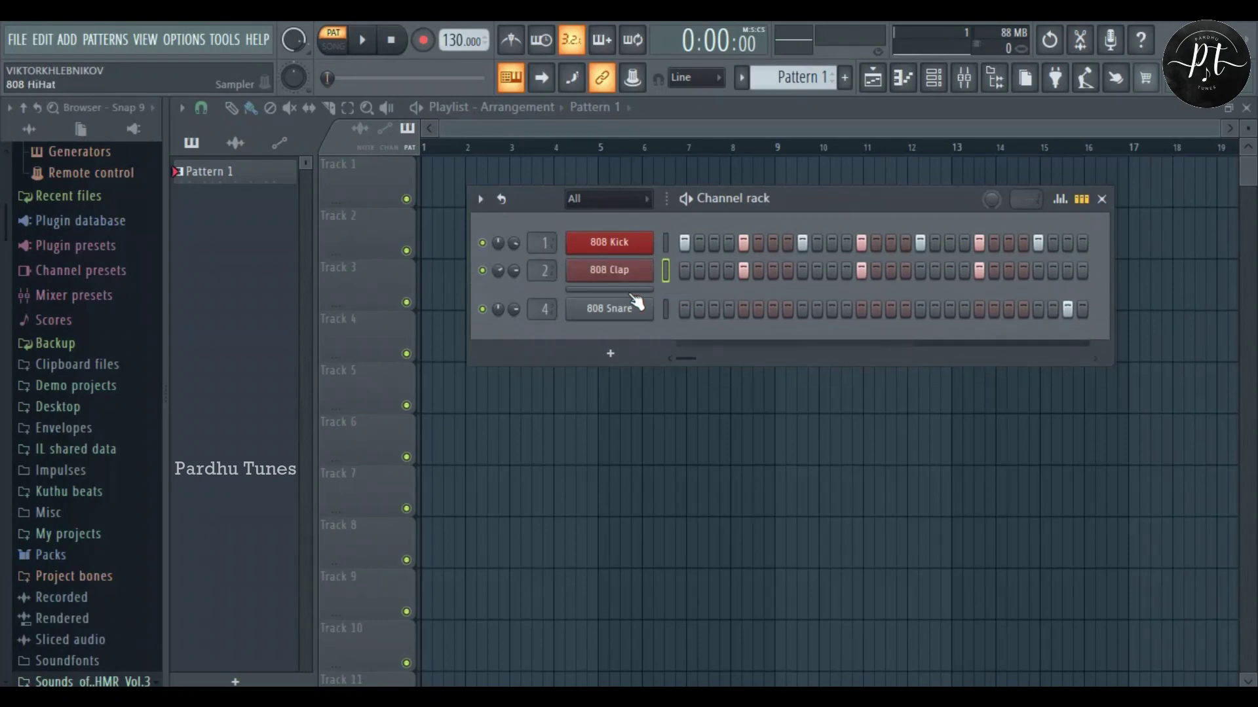
Step: Browse the 808 Kick's context menu, then open the Channel rack options to unzip all channels
right_click(590, 244)
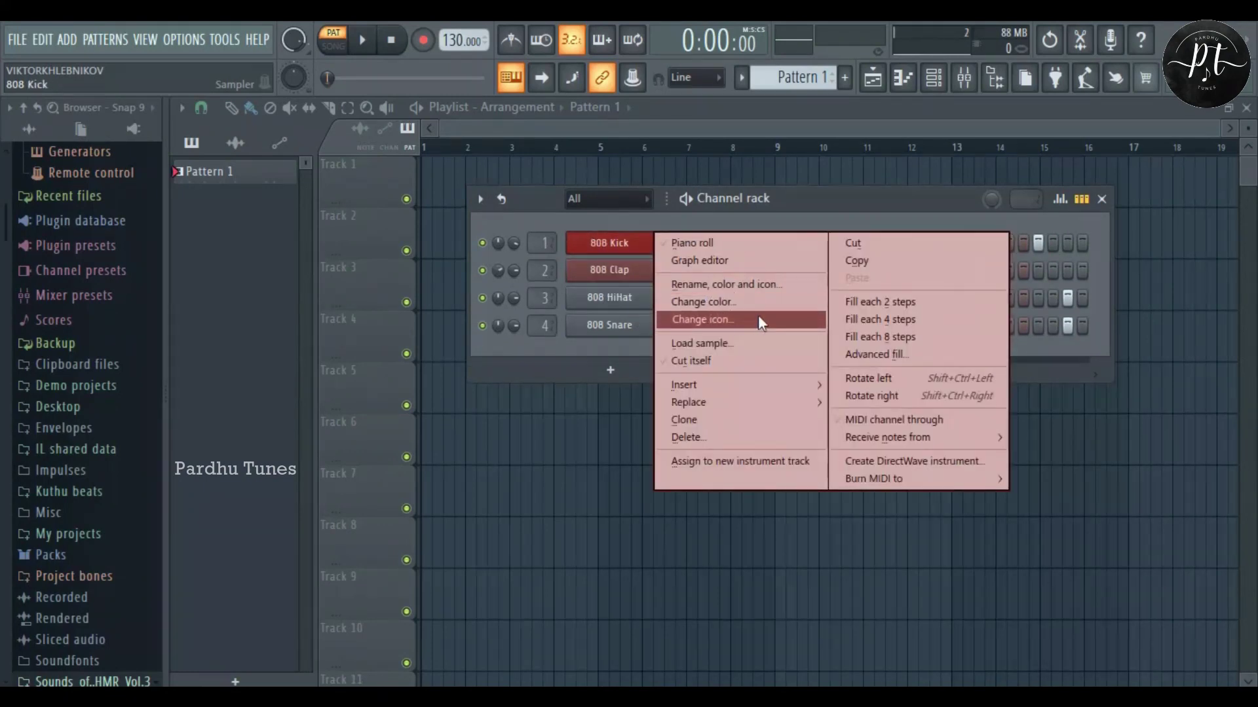
mouse_move(732, 403)
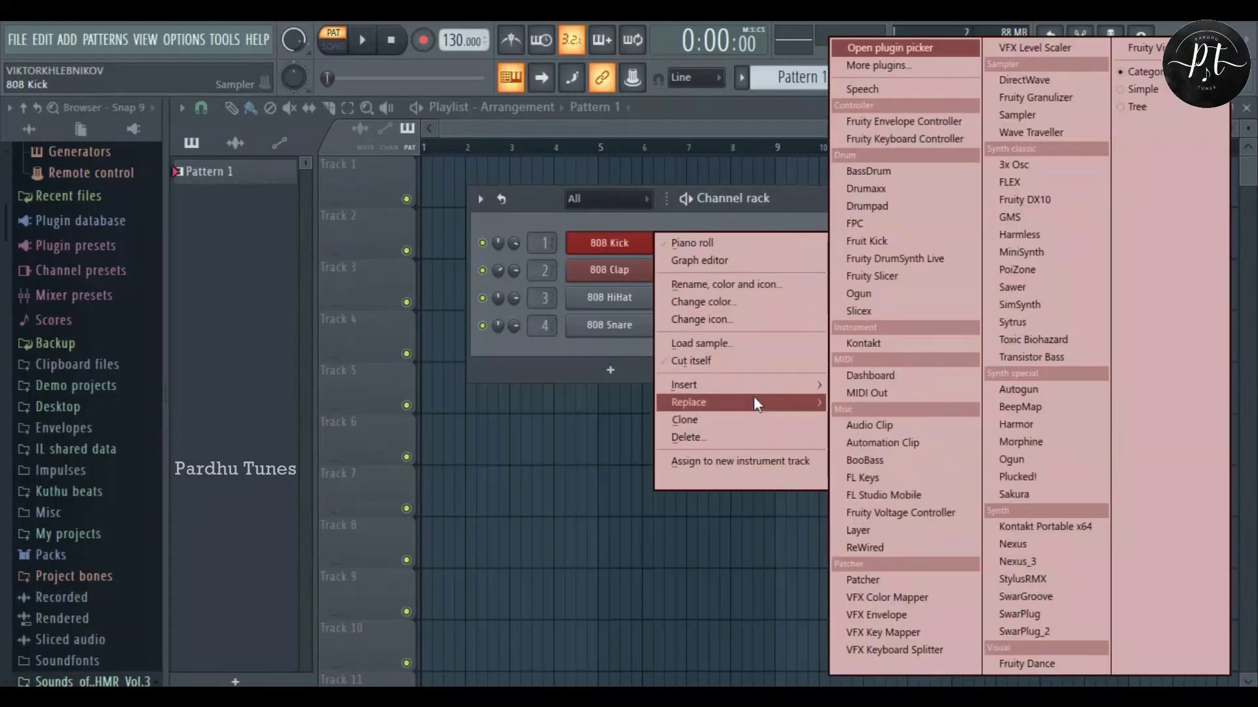
mouse_move(769, 245)
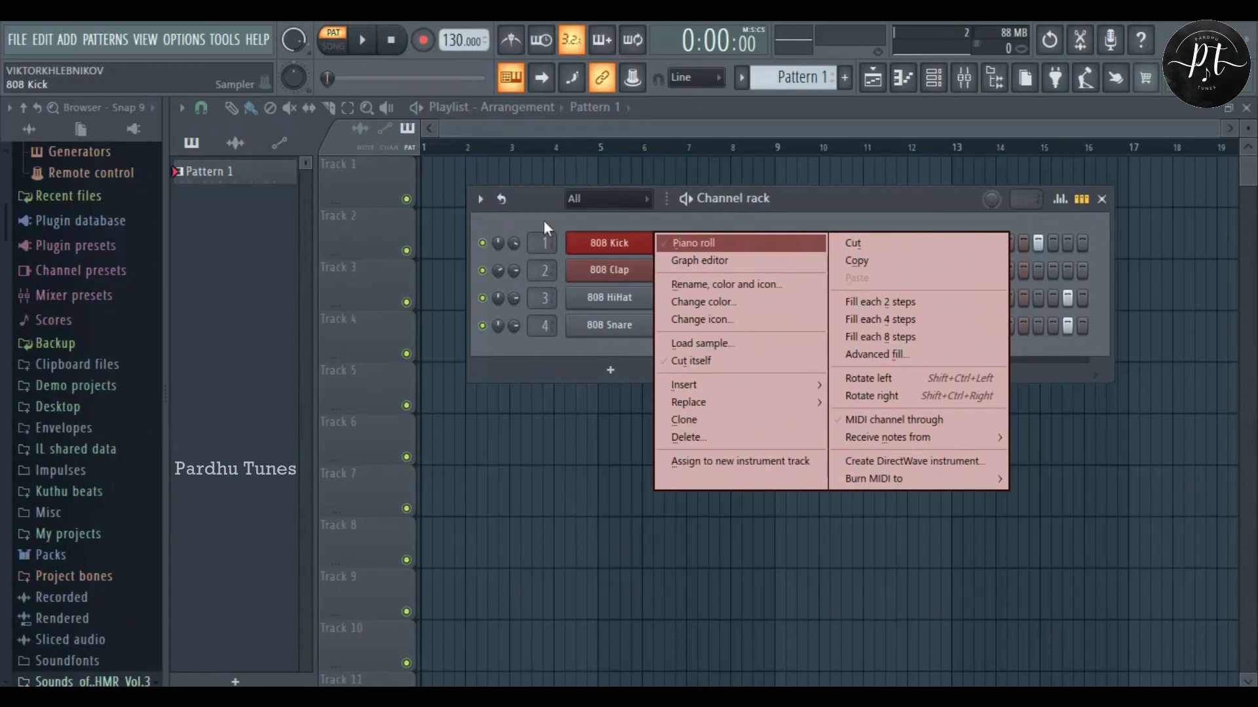
left_click(479, 205)
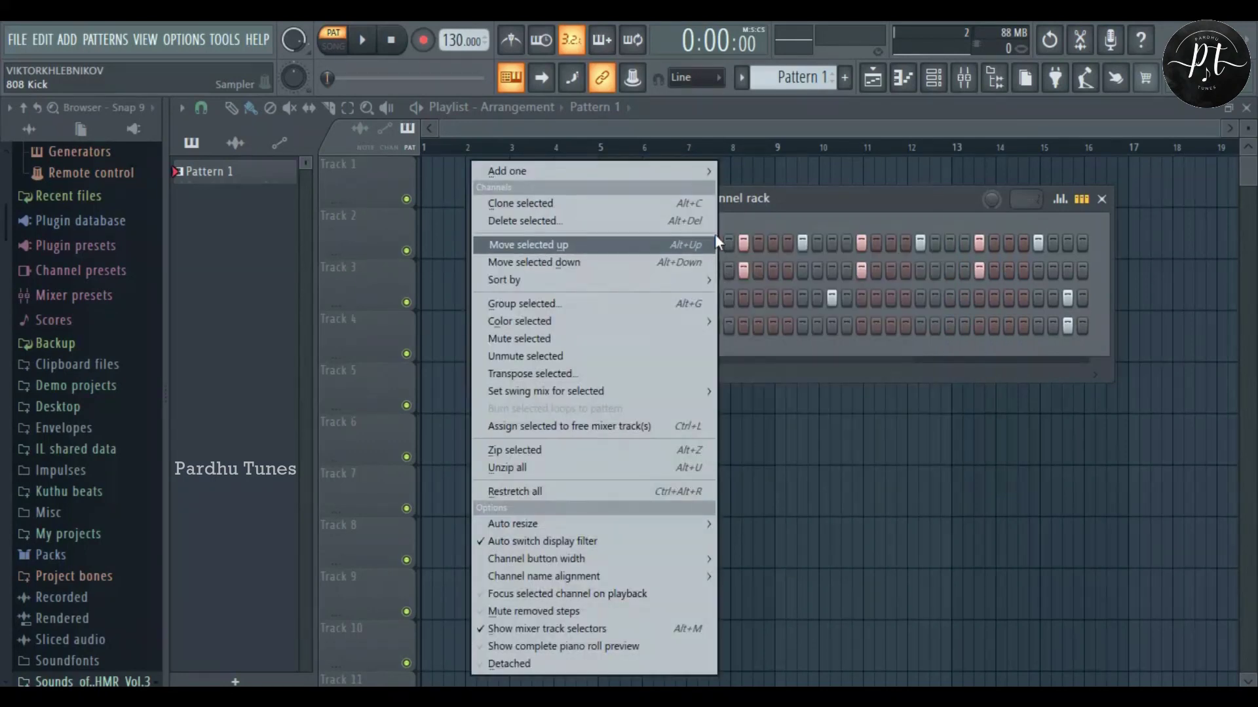
left_click(749, 224)
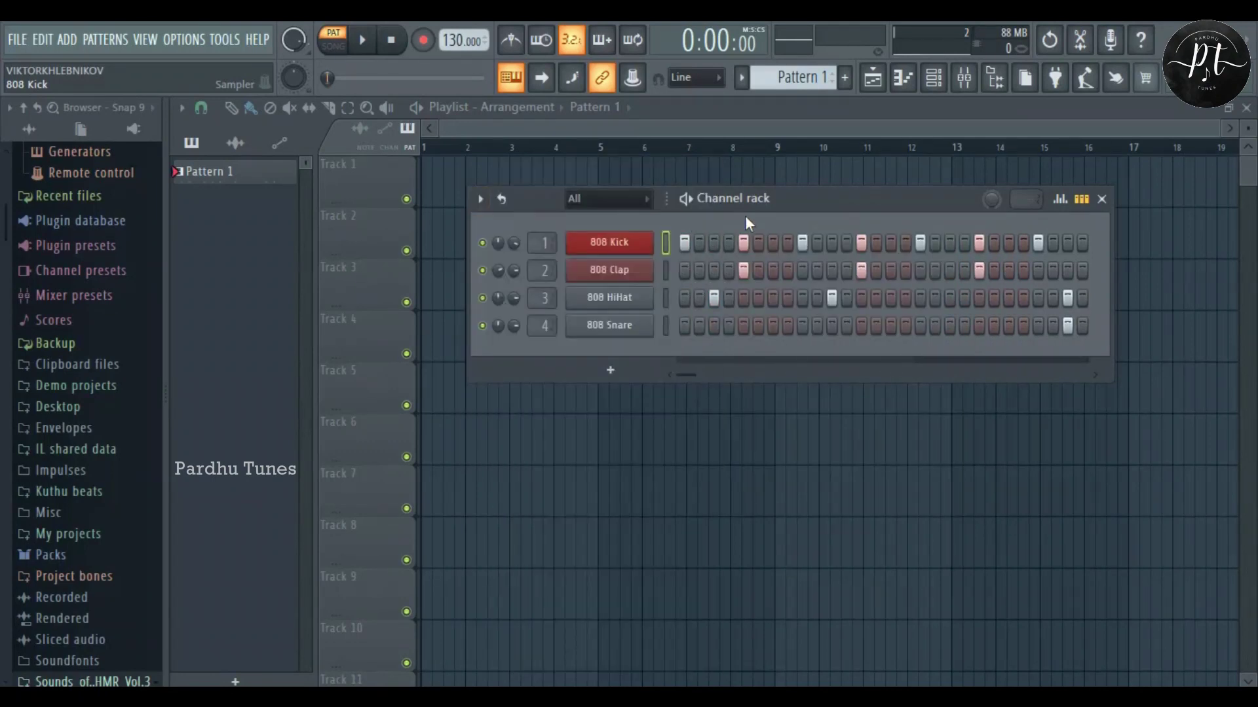
left_click(480, 198)
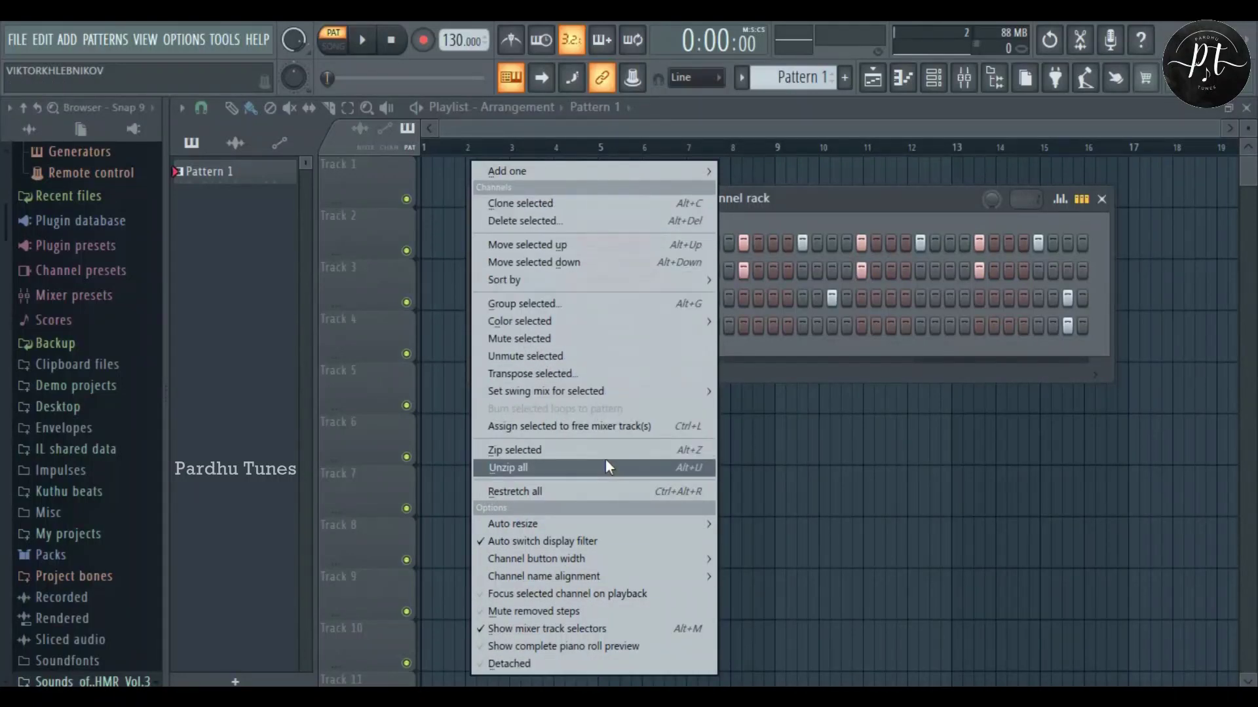
left_click(742, 227)
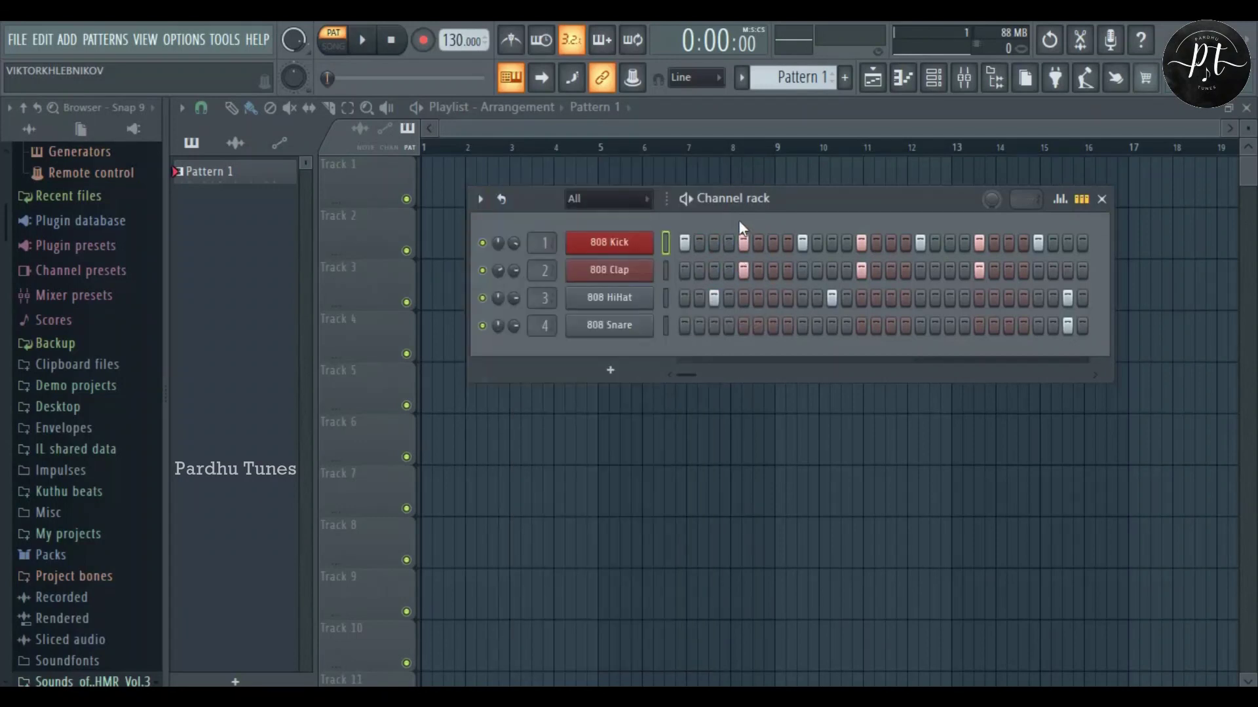